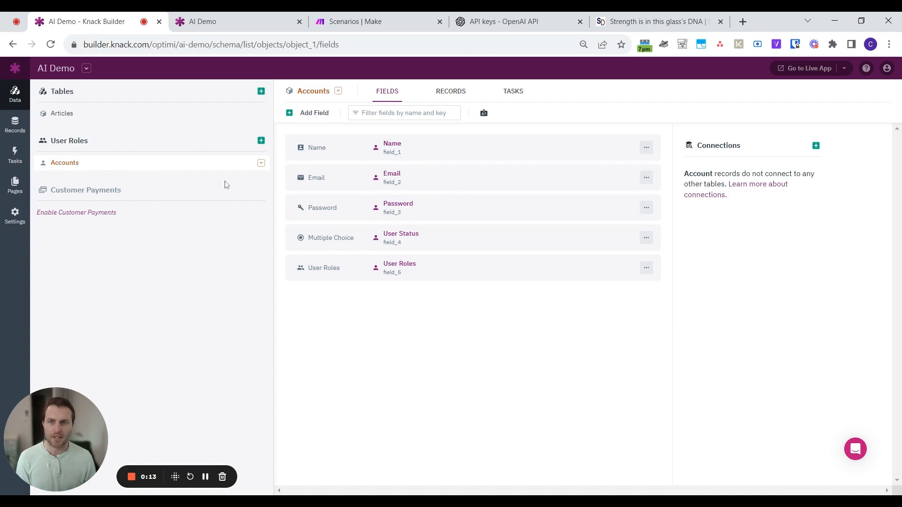
- Look through the app's Home, Submit article, Articles and View Article Details pages in the Knack Builder
{"action": "left_click", "coordinate": [19, 191]}
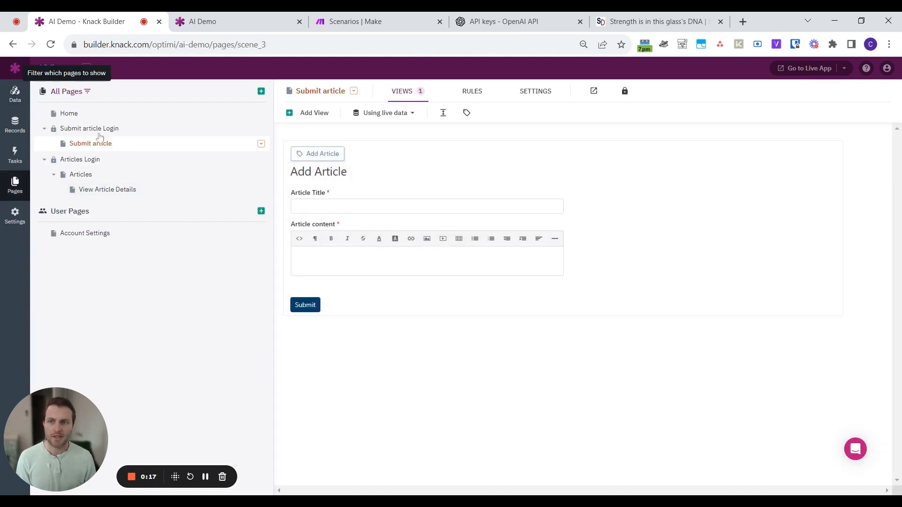
{"action": "left_click", "coordinate": [85, 115]}
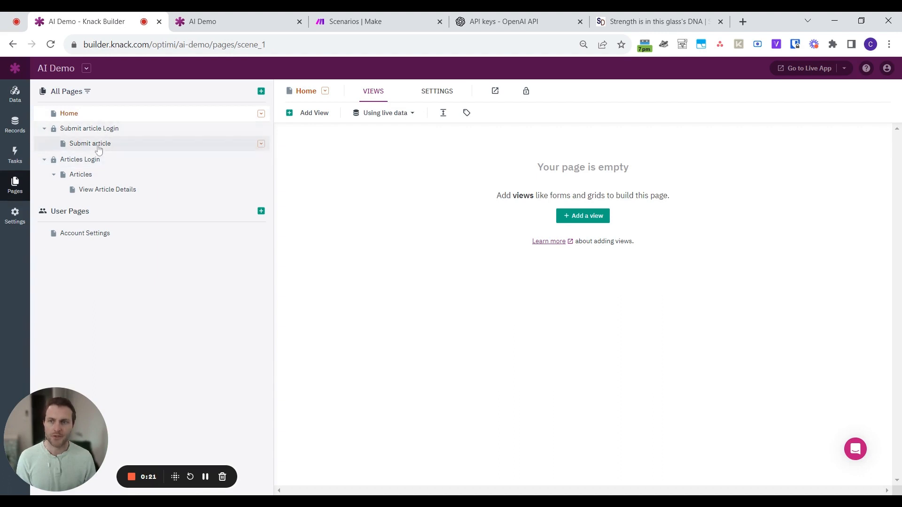
{"action": "left_click", "coordinate": [98, 149]}
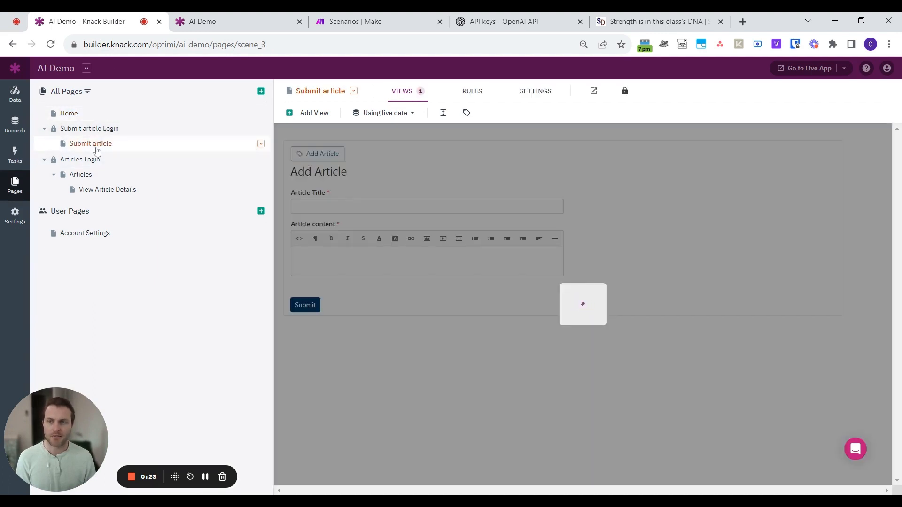
{"action": "left_click", "coordinate": [90, 178]}
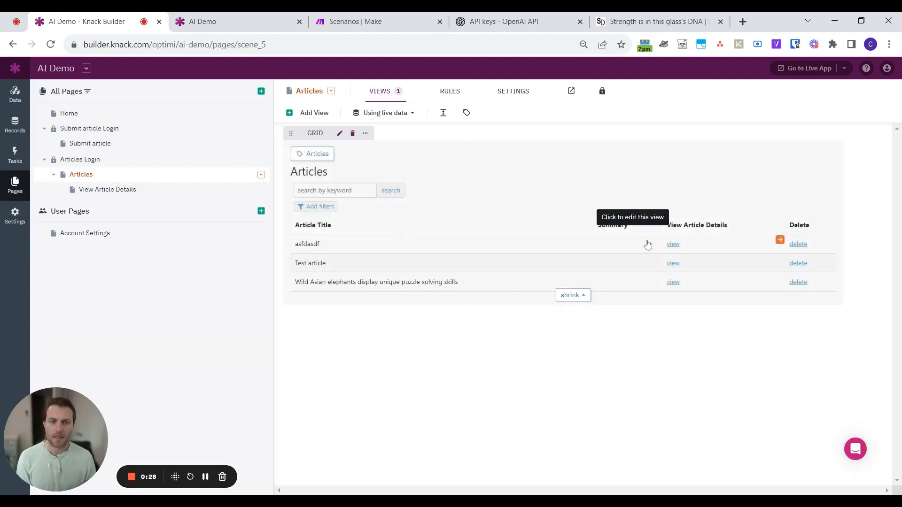
{"action": "left_click", "coordinate": [779, 240]}
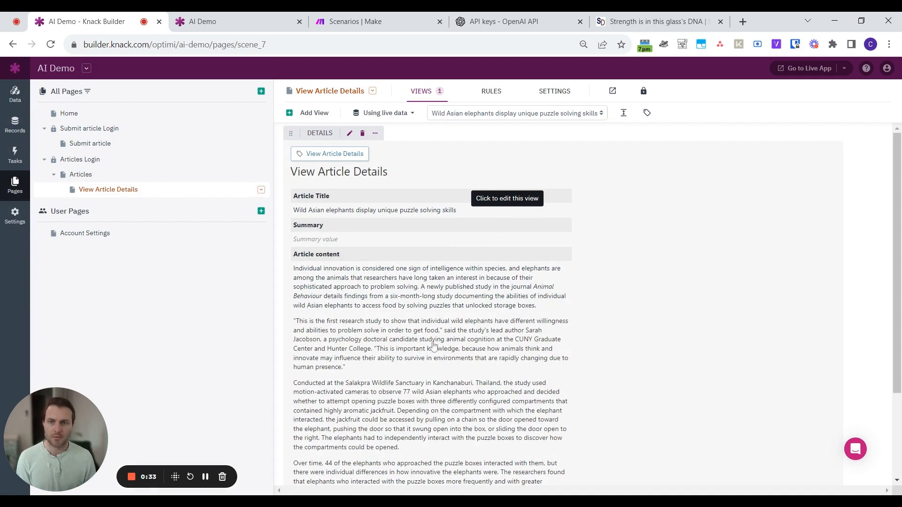
- Switch to the live AI Demo app, reload the Add Article form and enter asdfasdf as both title and content
{"action": "left_click", "coordinate": [199, 21]}
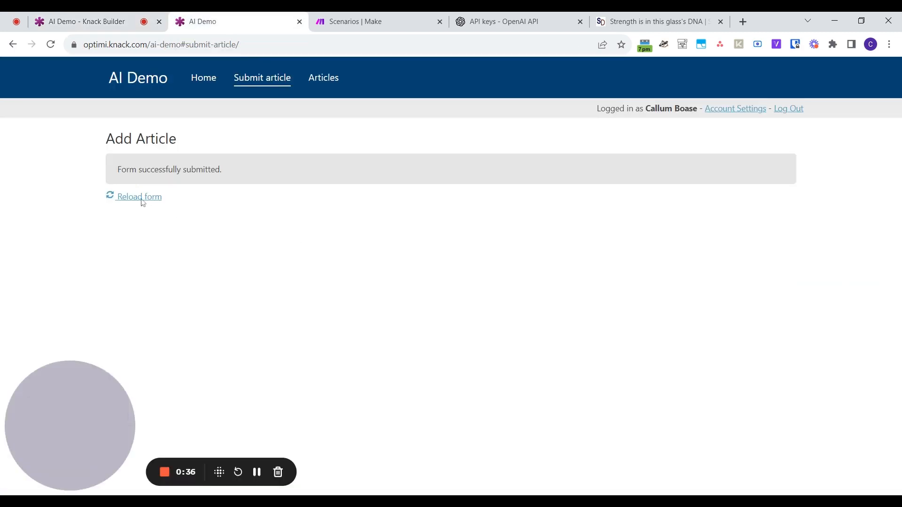
{"action": "left_click", "coordinate": [143, 197]}
{"action": "left_click", "coordinate": [181, 179]}
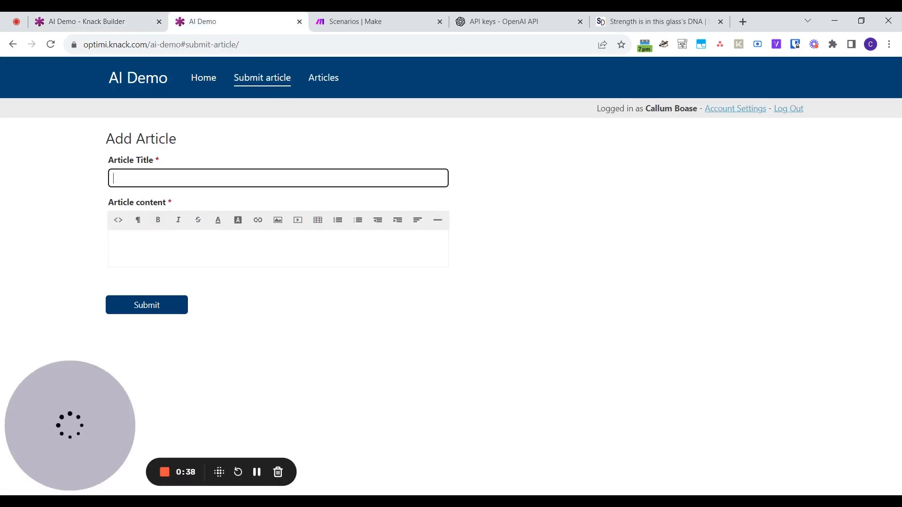
{"action": "type", "text": "asdfasdf"}
{"action": "left_click", "coordinate": [141, 247]}
{"action": "type", "text": "asdfasdf"}
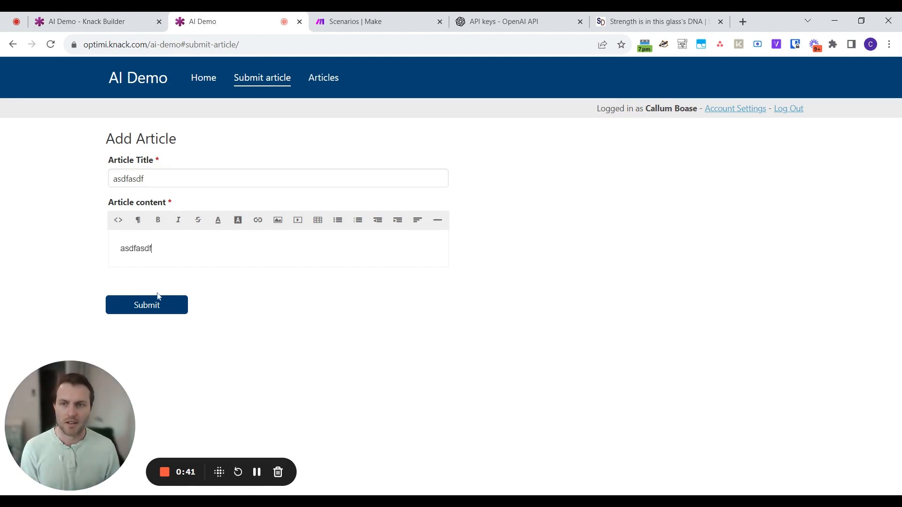
- Examine the Articles list and the details of the wild Asian elephants article, and return to the Submit article page
{"action": "left_click", "coordinate": [322, 81]}
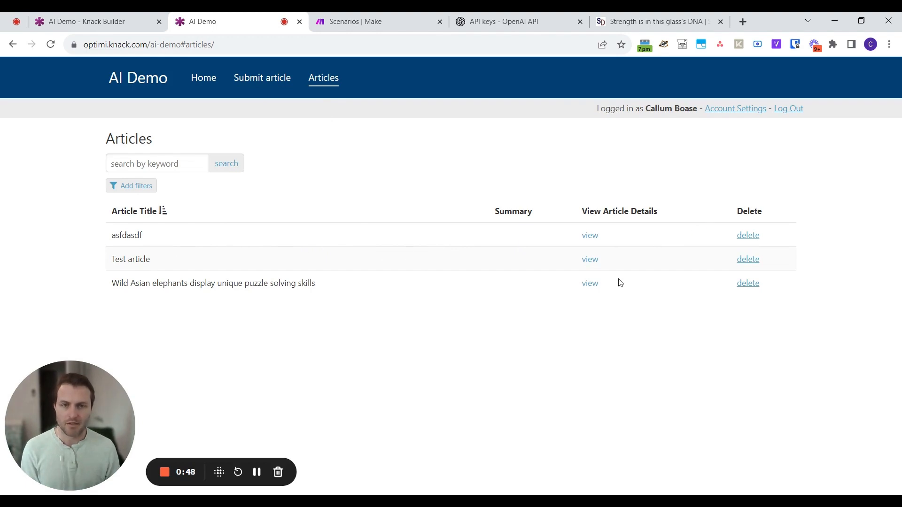
{"action": "left_click", "coordinate": [590, 283]}
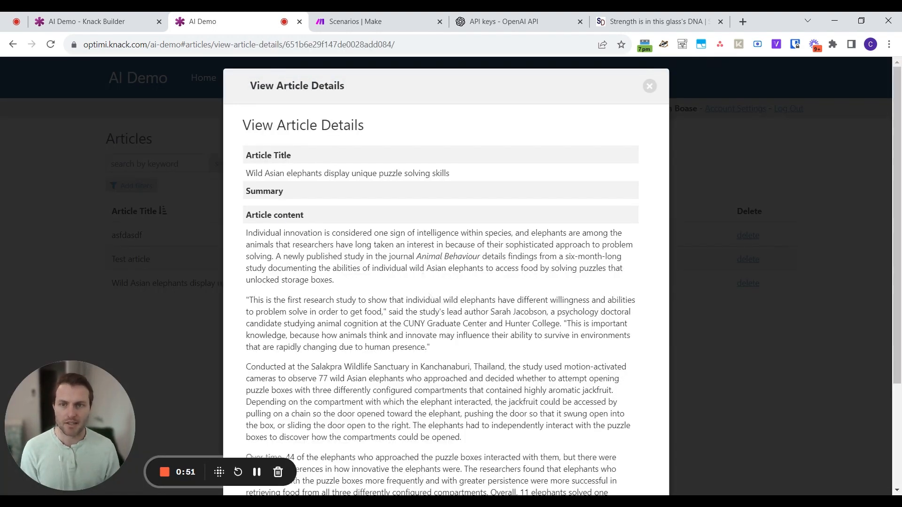
{"action": "left_click", "coordinate": [650, 87]}
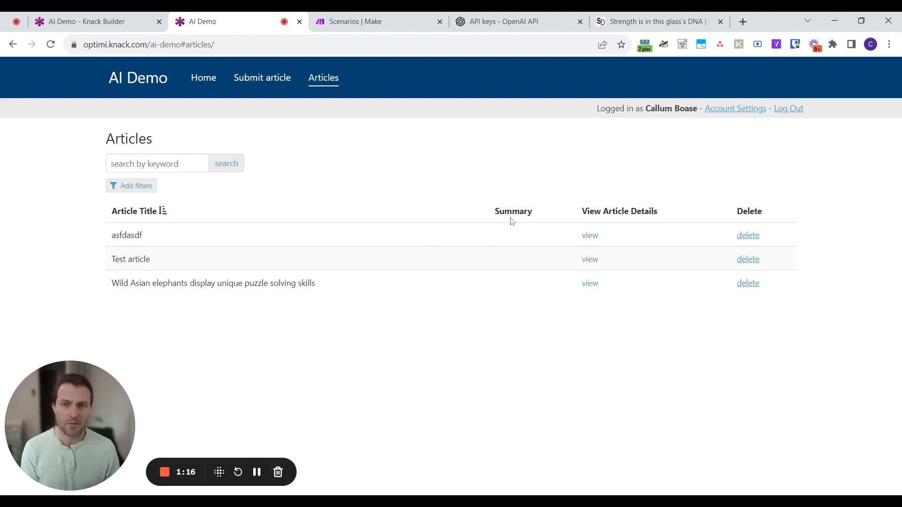
{"action": "left_click", "coordinate": [284, 83]}
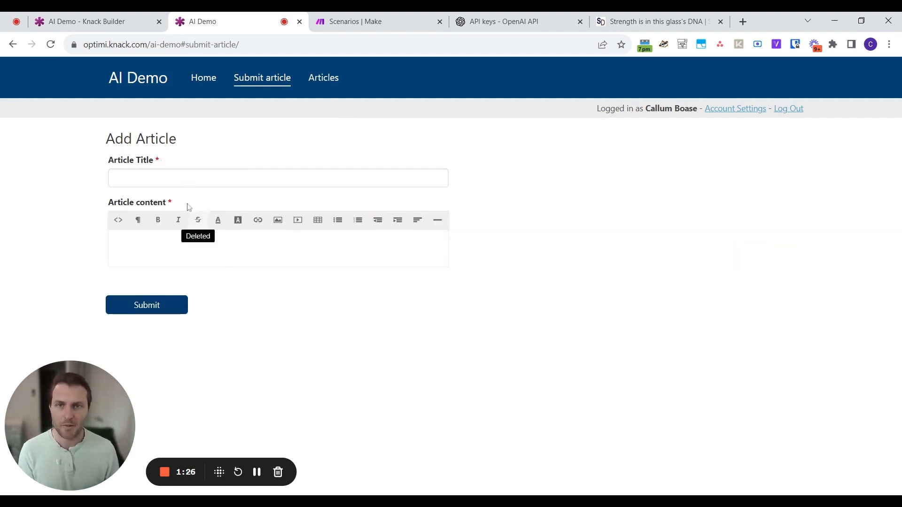
- Switch to Make and create a new scenario in the AI Demo folder with the Knack New Event trigger
{"action": "left_click", "coordinate": [374, 18]}
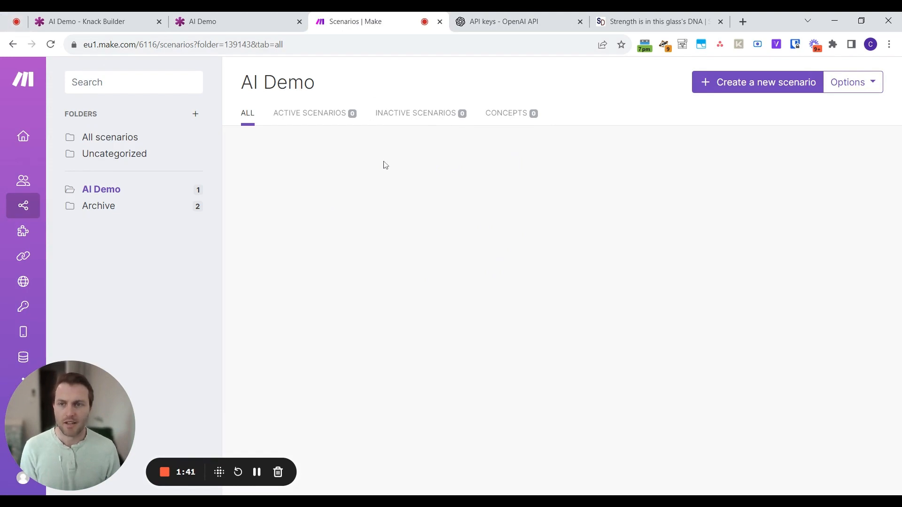
{"action": "left_click", "coordinate": [756, 89]}
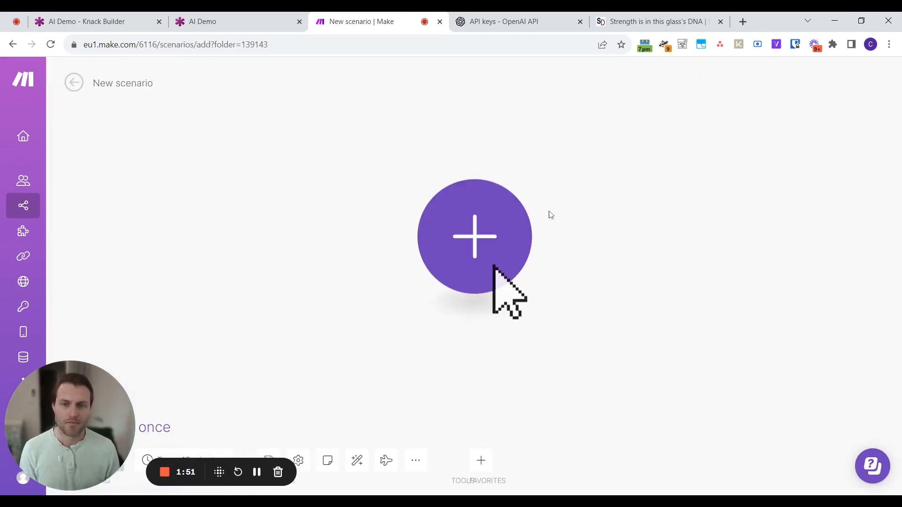
{"action": "left_click", "coordinate": [492, 216]}
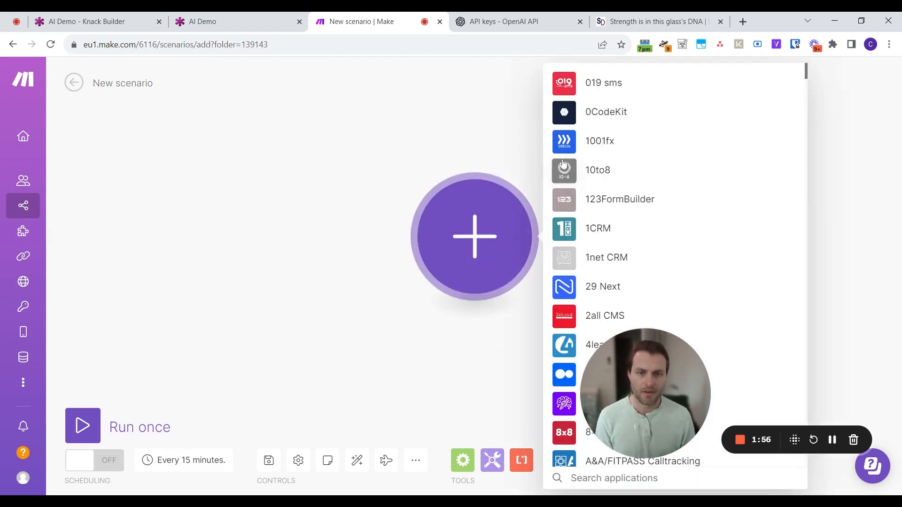
{"action": "type", "text": "knk"}
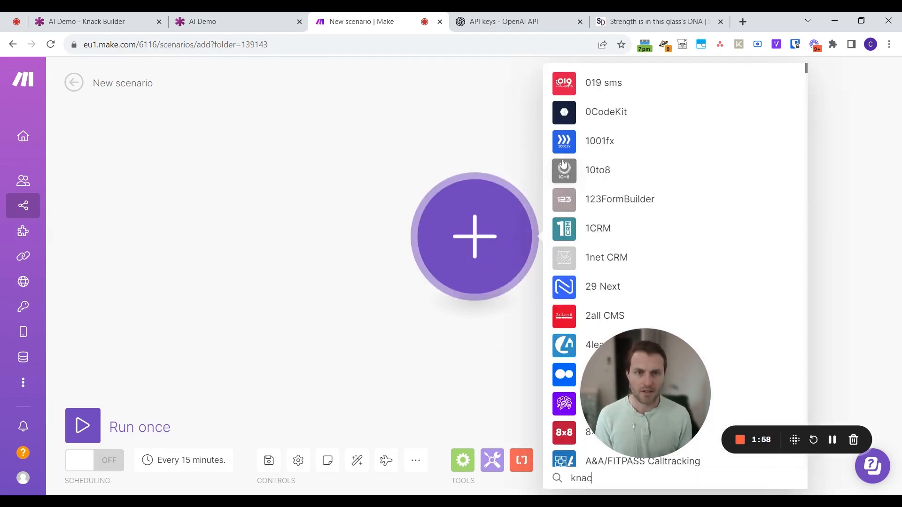
{"action": "type", "text": "k"}
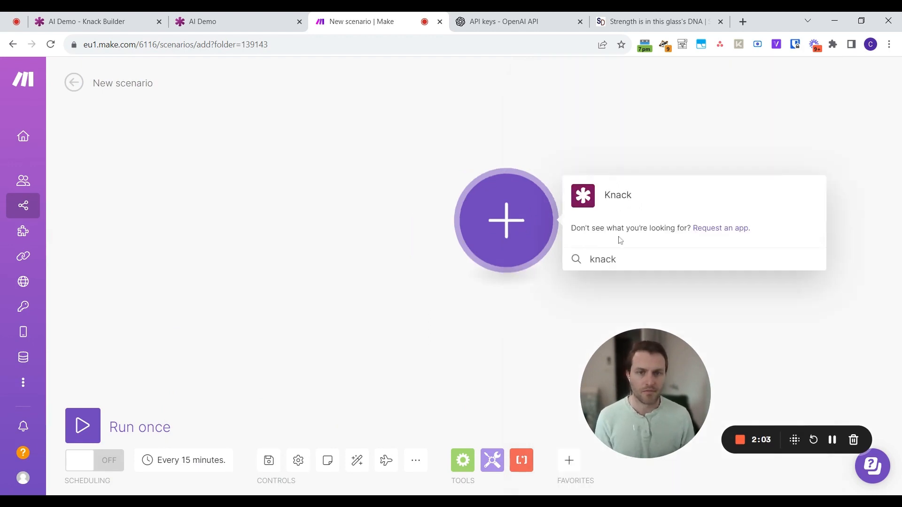
{"action": "left_click", "coordinate": [631, 197]}
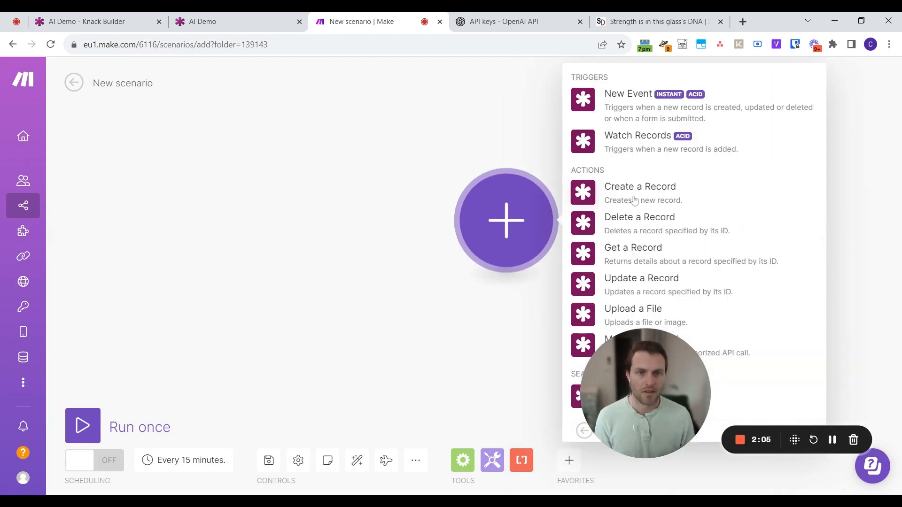
{"action": "left_click", "coordinate": [637, 111]}
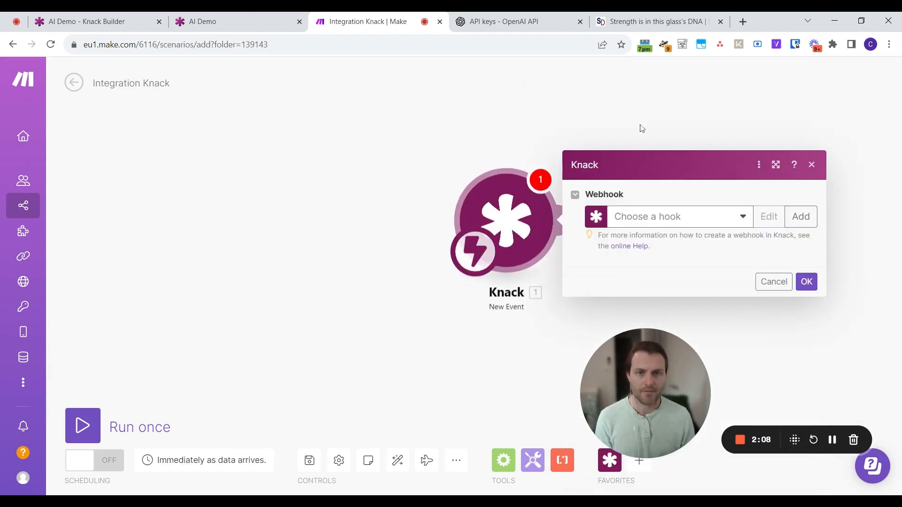
- Add a webhook to the Knack trigger and name it Submission of new article
{"action": "left_click", "coordinate": [785, 216]}
{"action": "left_click", "coordinate": [649, 144]}
{"action": "key", "text": "ctrl+a"}
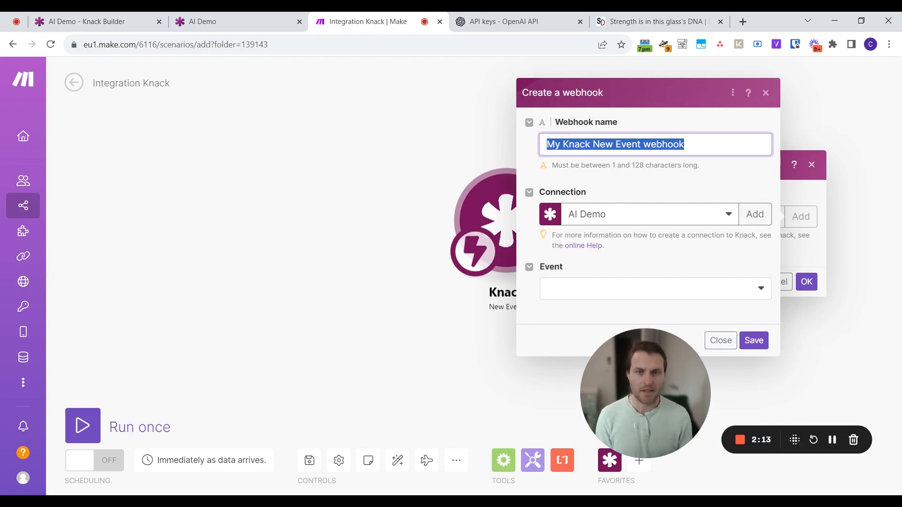
{"action": "type", "text": "Submission of new a"}
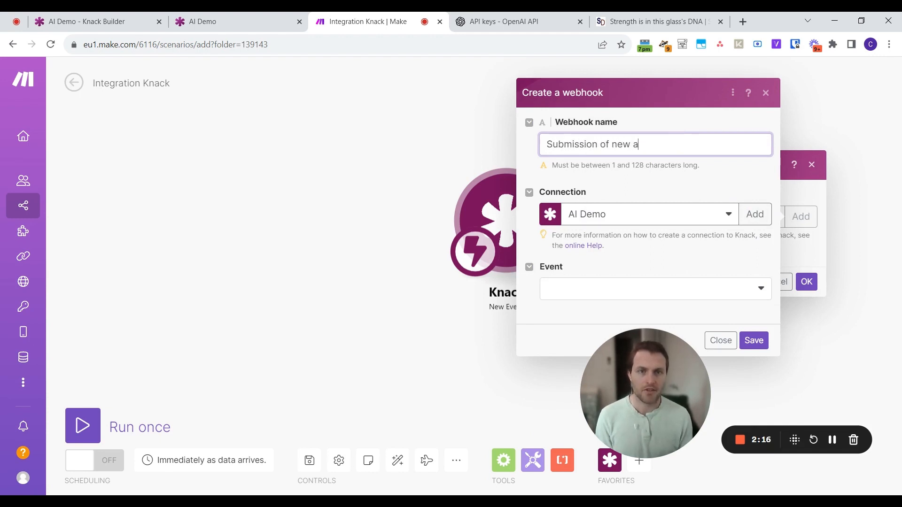
{"action": "type", "text": "rticle"}
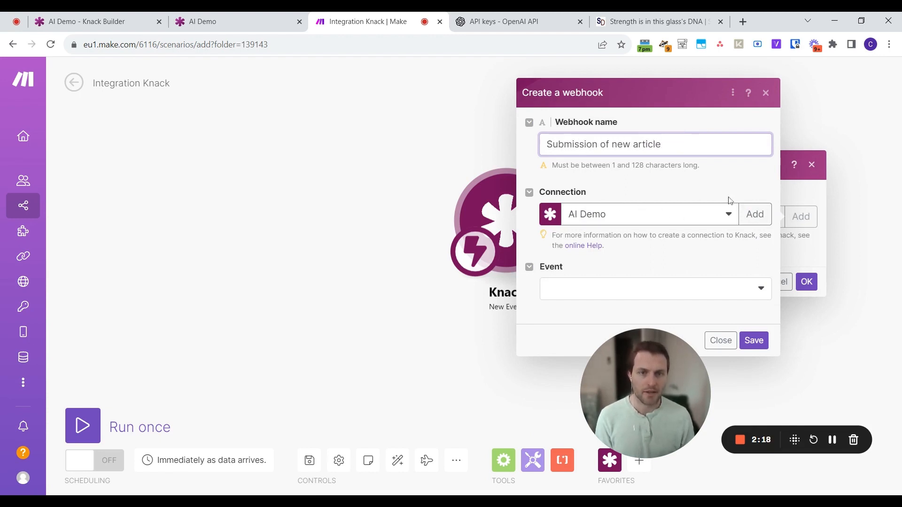
- Set the webhook's event to Record created and its object to Articles, and save it in the Knack trigger
{"action": "left_click", "coordinate": [751, 294]}
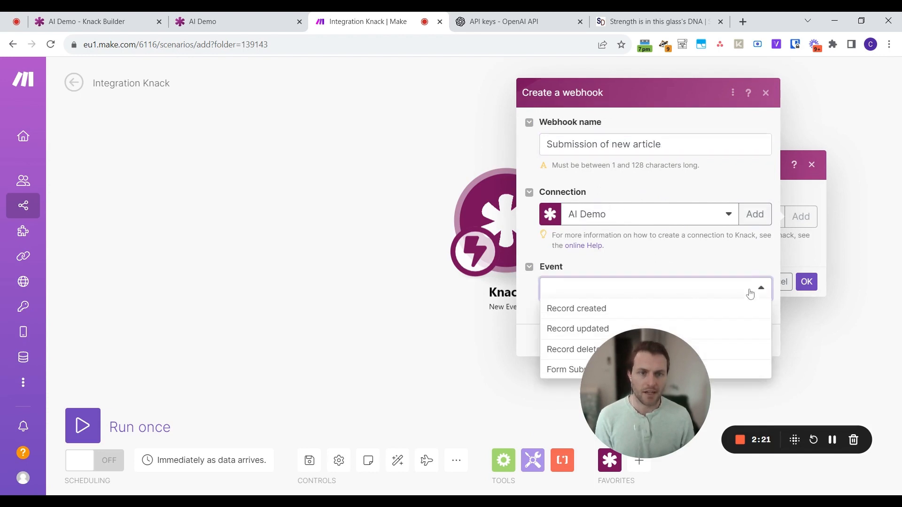
{"action": "left_click", "coordinate": [580, 310]}
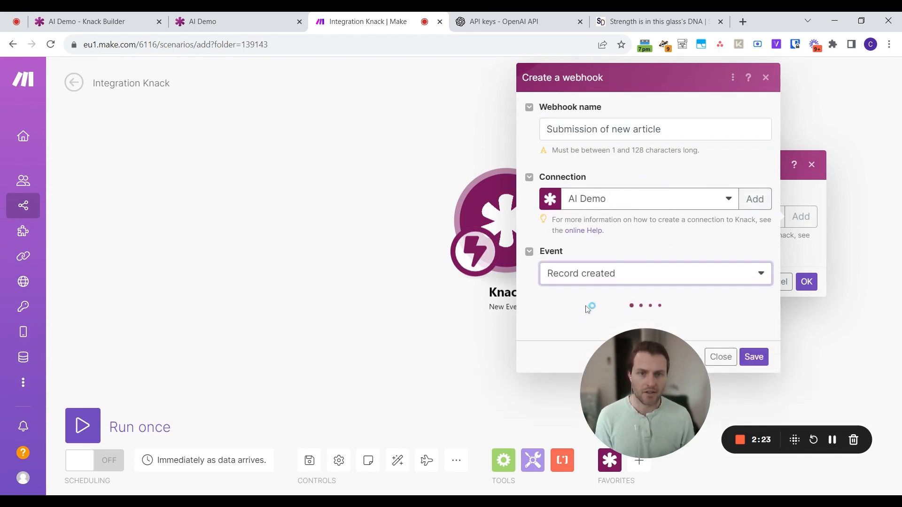
{"action": "left_click_drag", "start_coordinate": [610, 394], "coordinate": [227, 359]}
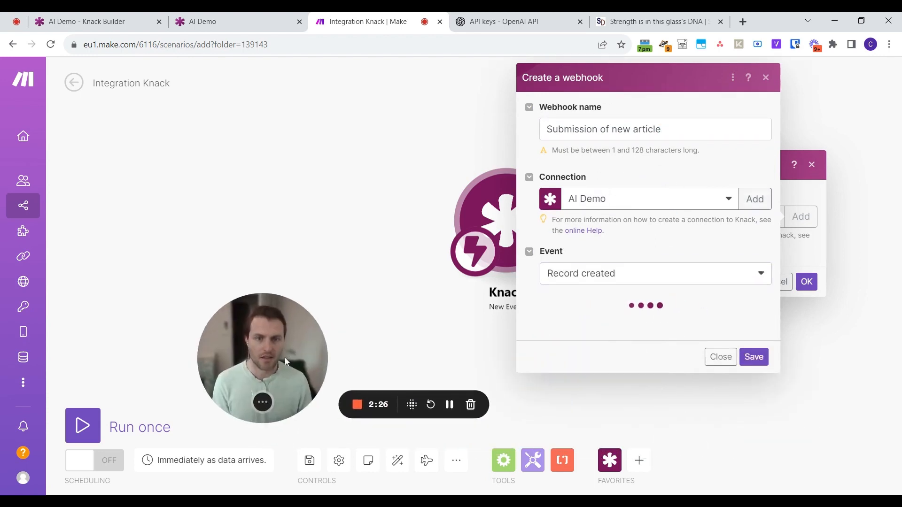
{"action": "left_click", "coordinate": [627, 326]}
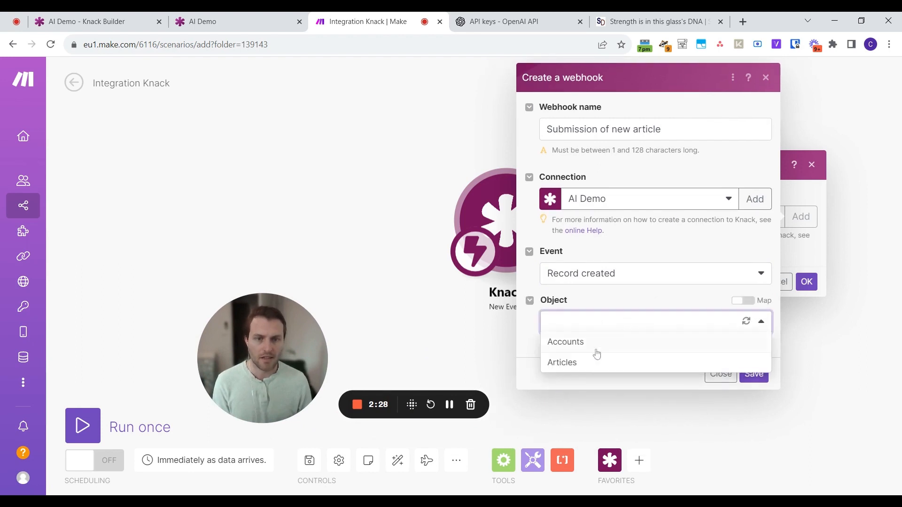
{"action": "left_click", "coordinate": [583, 364]}
{"action": "left_click", "coordinate": [753, 375]}
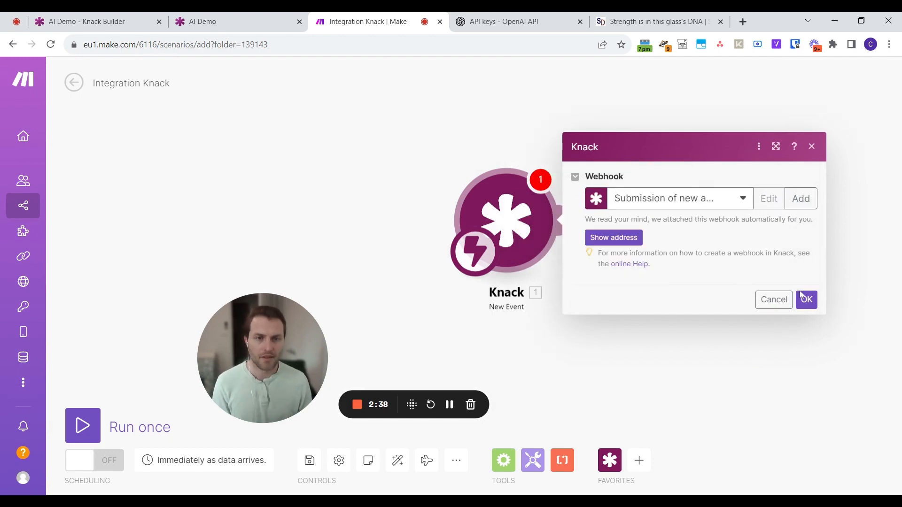
{"action": "left_click", "coordinate": [806, 300]}
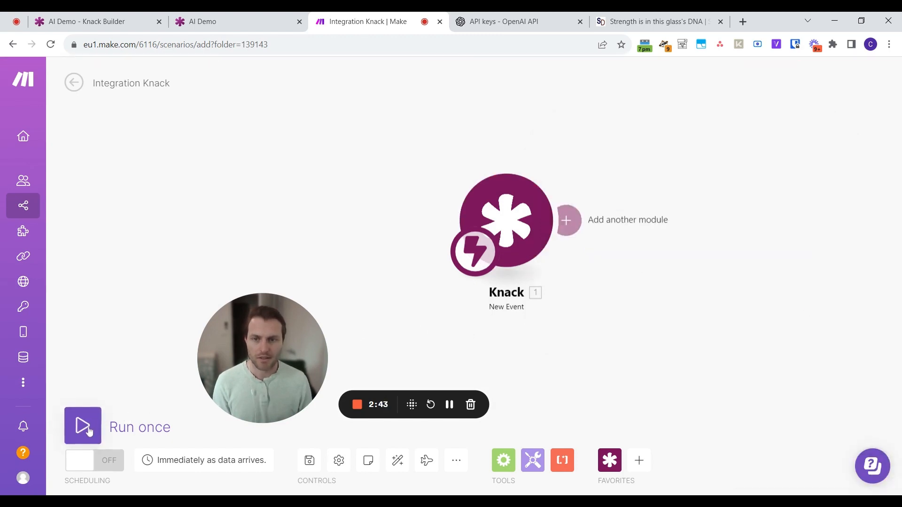
- Run the scenario once and switch to the live AI Demo app's Add Article form
{"action": "left_click", "coordinate": [84, 426]}
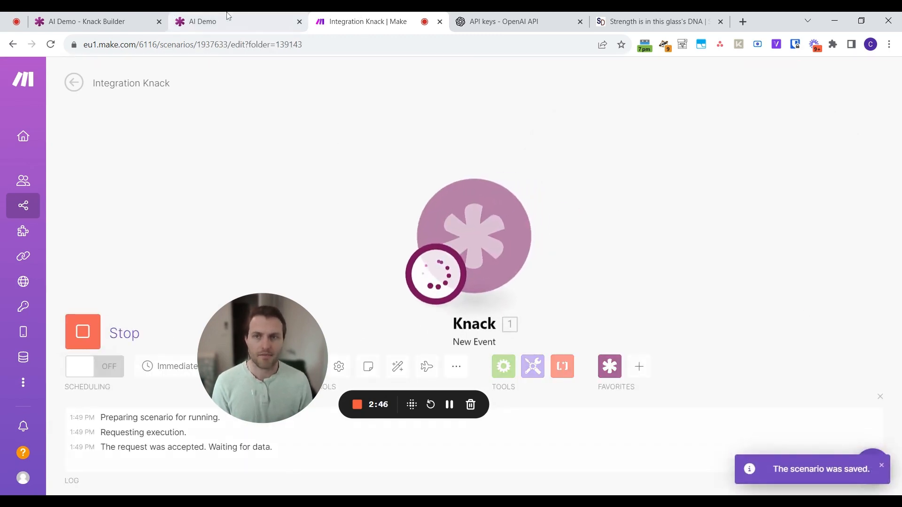
{"action": "left_click", "coordinate": [227, 18]}
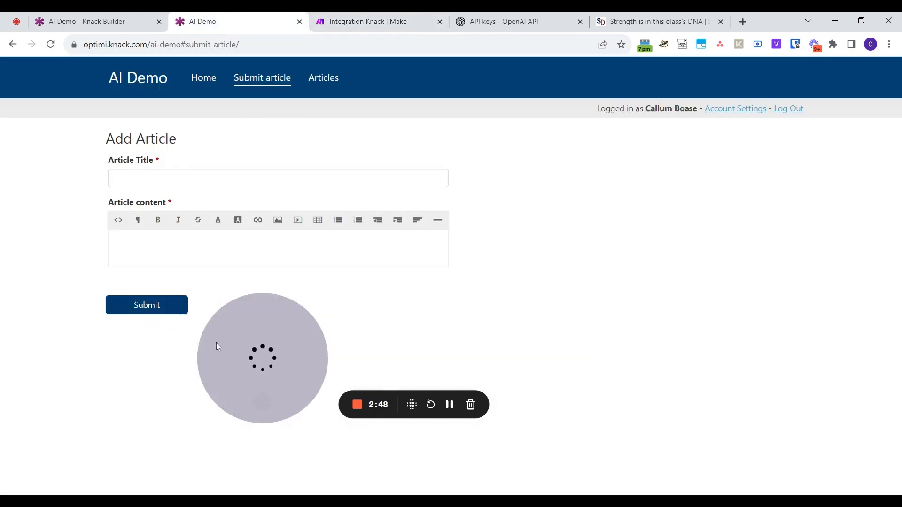
{"action": "left_click_drag", "start_coordinate": [217, 347], "coordinate": [74, 419]}
- Copy the full story text of the open ScienceDaily glass and DNA article into the form's Article content
{"action": "key", "text": "ctrl+5"}
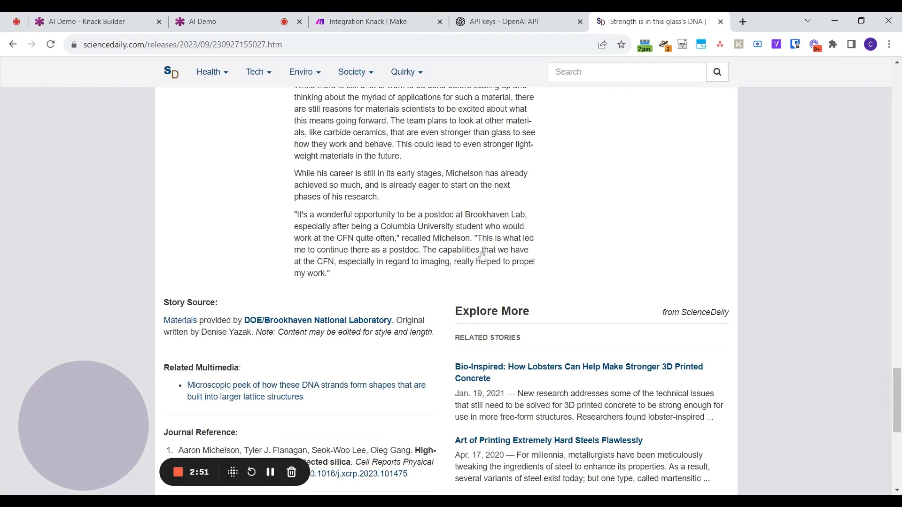
{"action": "left_click_drag", "start_coordinate": [343, 281], "coordinate": [294, 268]}
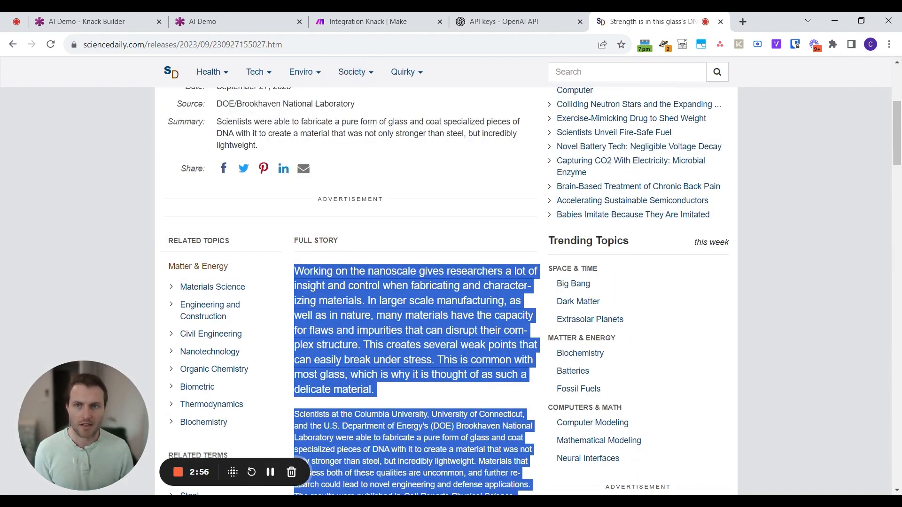
{"action": "key", "text": "ctrl+c"}
{"action": "key", "text": "ctrl+3"}
{"action": "left_click", "coordinate": [119, 247]}
{"action": "key", "text": "ctrl+v"}
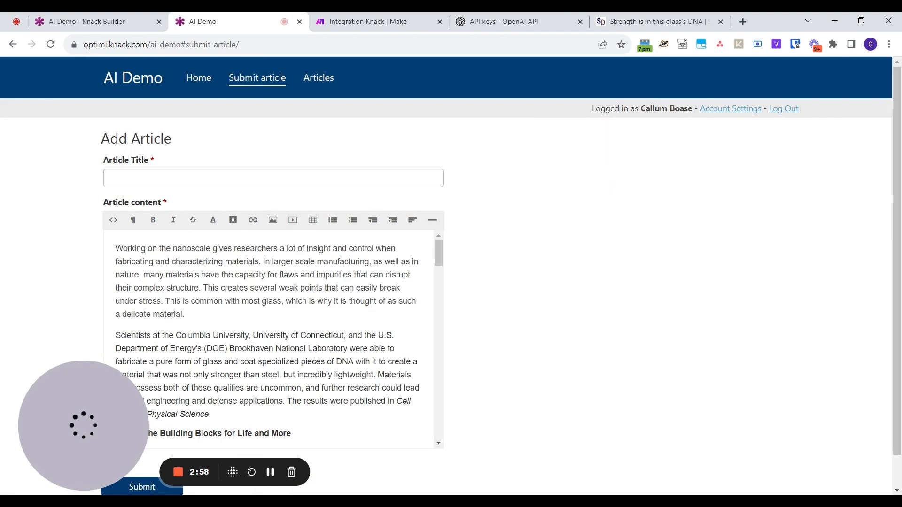
- Enter Test article as the article's title and check the pasted content
{"action": "left_click", "coordinate": [273, 178]}
{"action": "type", "text": "Test ar"}
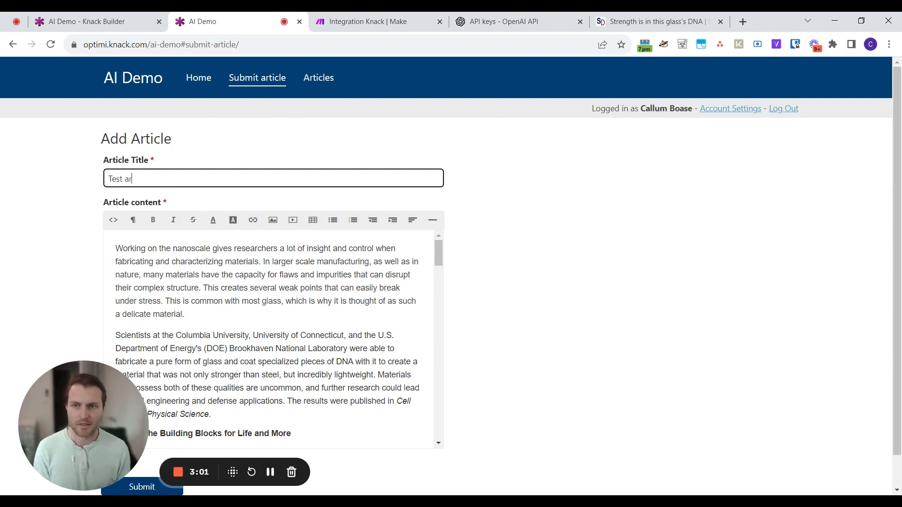
{"action": "type", "text": "ticle"}
{"action": "scroll", "coordinate": [272, 338], "scroll_direction": "down", "scroll_amount": 5}
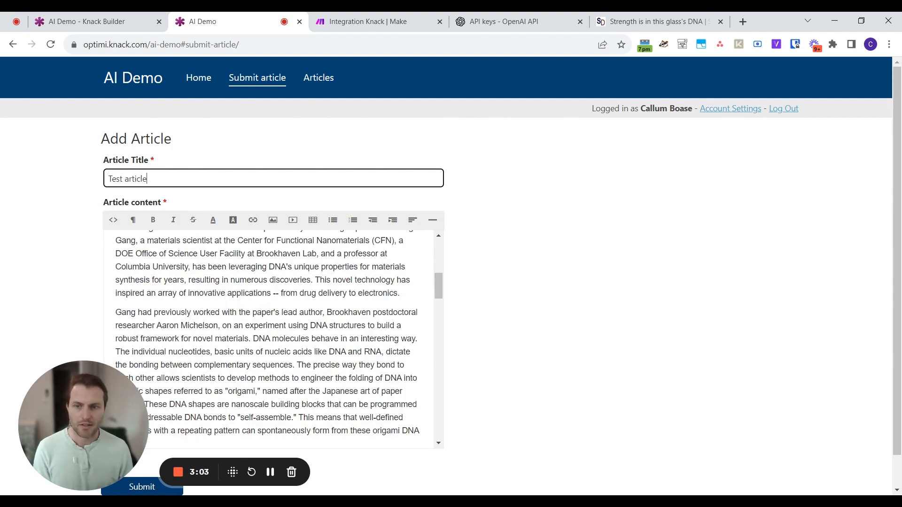
- Submit the Add Article form, switch to the Make scenario and examine the record fields in the Knack trigger's output bundle
{"action": "left_click", "coordinate": [144, 489]}
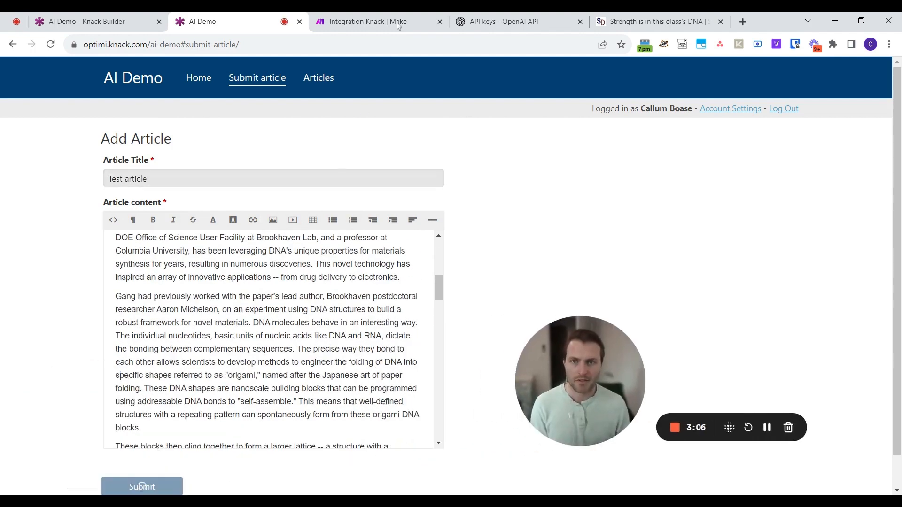
{"action": "left_click", "coordinate": [397, 23]}
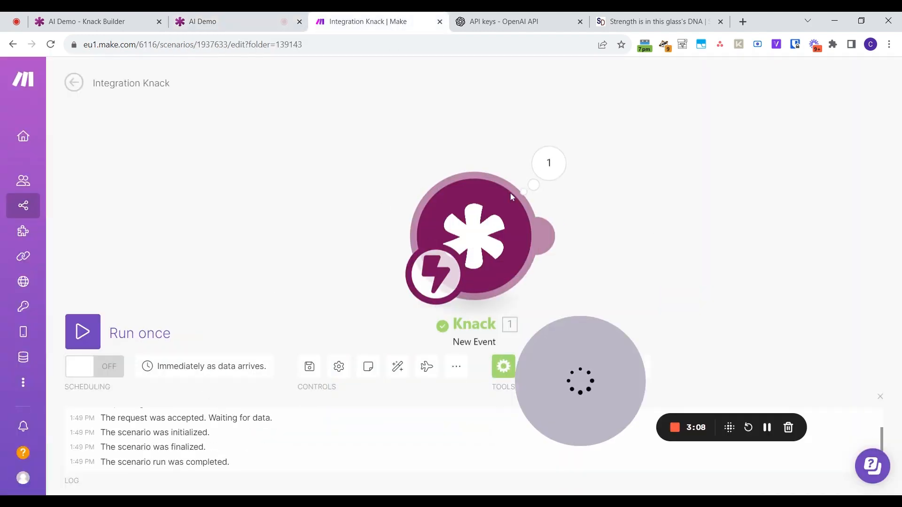
{"action": "left_click", "coordinate": [549, 163]}
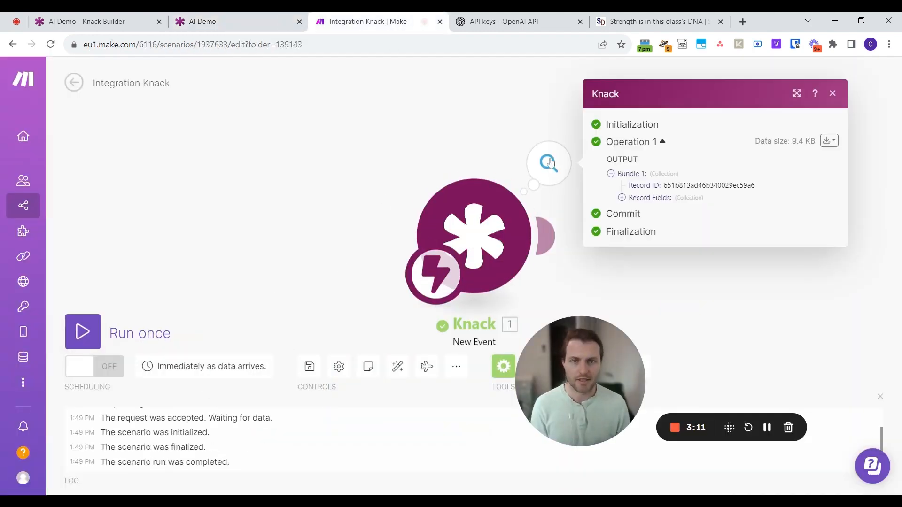
{"action": "left_click_drag", "start_coordinate": [602, 369], "coordinate": [649, 410]}
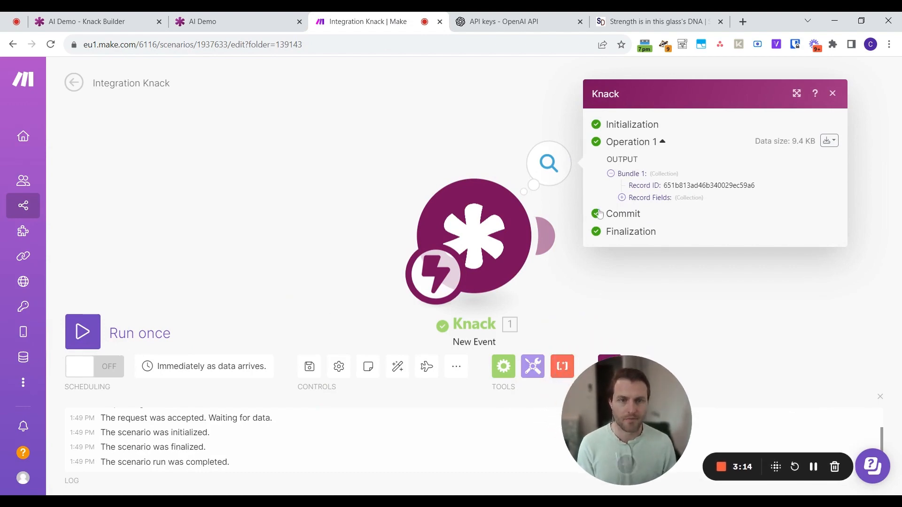
{"action": "left_click", "coordinate": [621, 197]}
{"action": "left_click", "coordinate": [632, 206]}
{"action": "scroll", "coordinate": [713, 306], "scroll_direction": "down", "scroll_amount": 15}
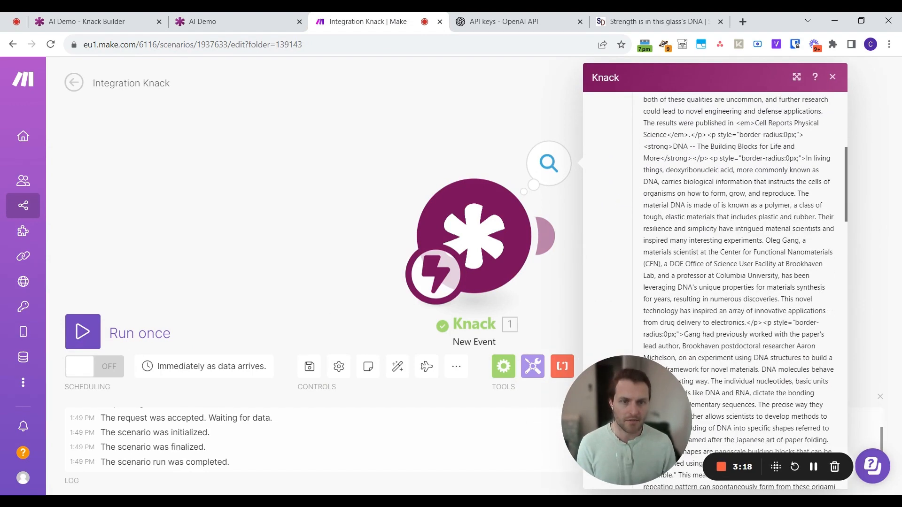
{"action": "left_click", "coordinate": [315, 107]}
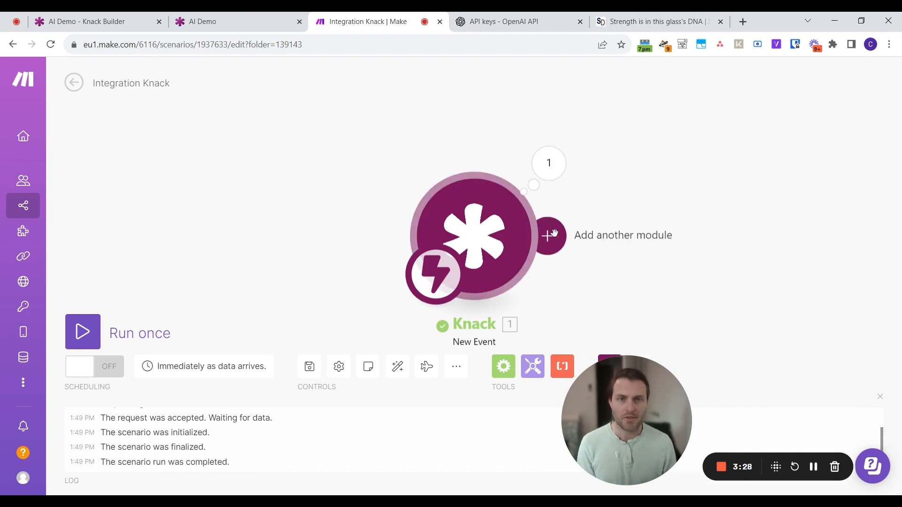
- Add an OpenAI (ChatGPT, Whisper, DALL-E) module with the Create a Completion action after the Knack trigger
{"action": "left_click", "coordinate": [553, 234]}
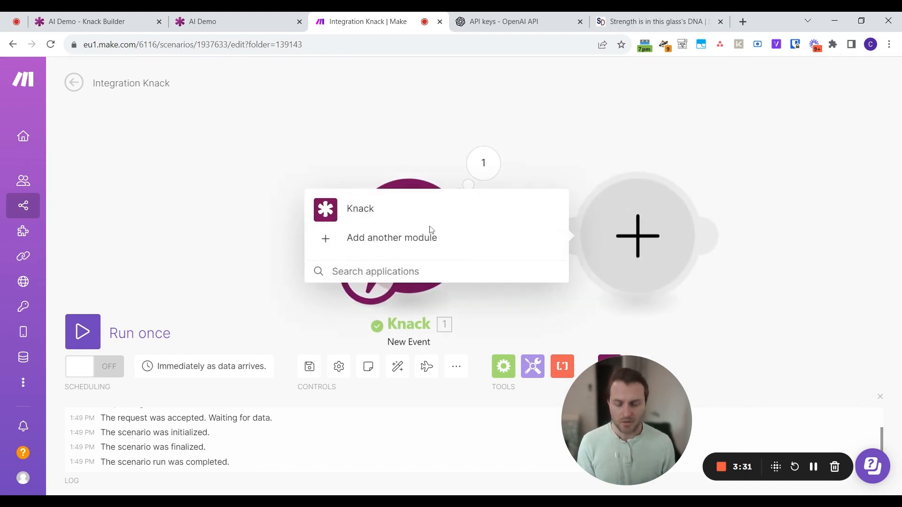
{"action": "type", "text": "open AI"}
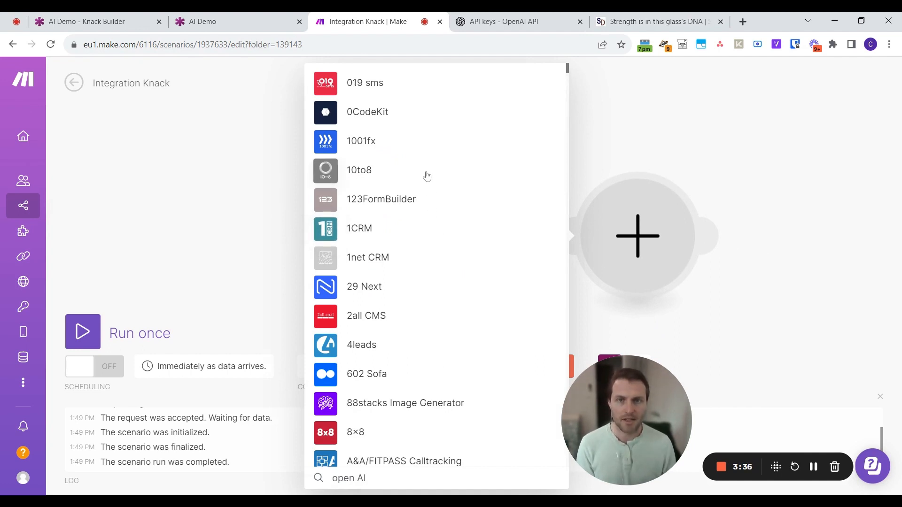
{"action": "scroll", "coordinate": [426, 176], "scroll_direction": "down", "scroll_amount": 3}
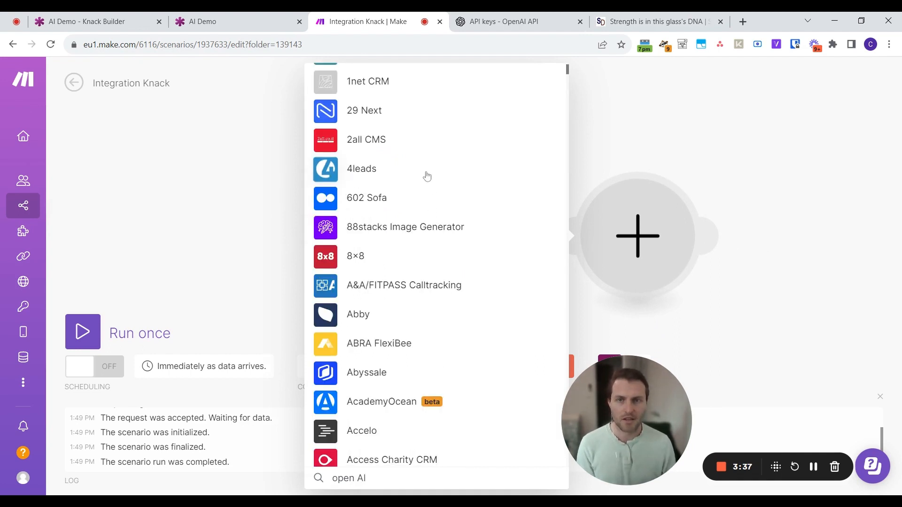
{"action": "scroll", "coordinate": [427, 177], "scroll_direction": "down", "scroll_amount": 1}
{"action": "scroll", "coordinate": [428, 176], "scroll_direction": "up", "scroll_amount": 4}
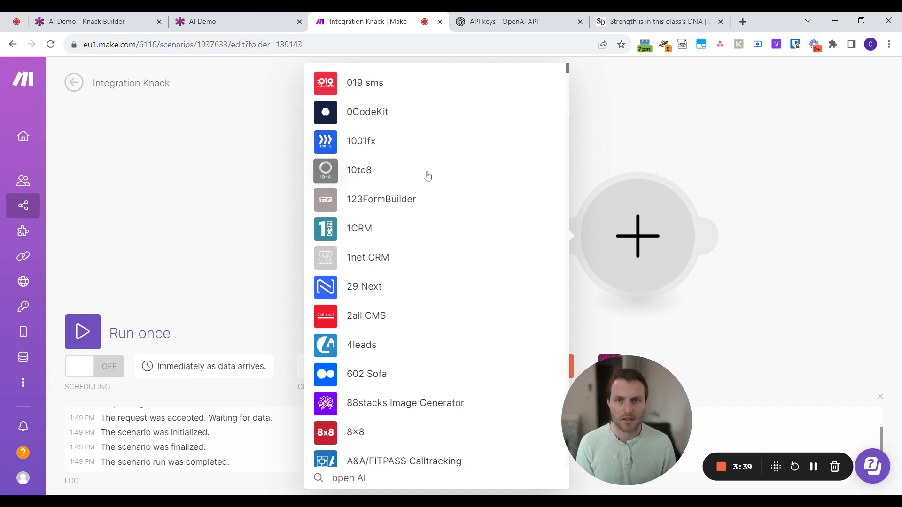
{"action": "scroll", "coordinate": [427, 176], "scroll_direction": "down", "scroll_amount": 3}
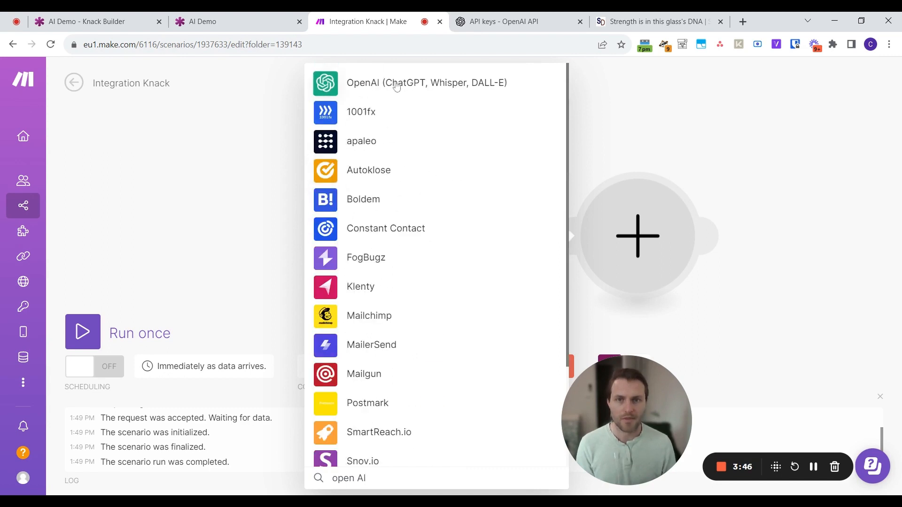
{"action": "left_click", "coordinate": [396, 84]}
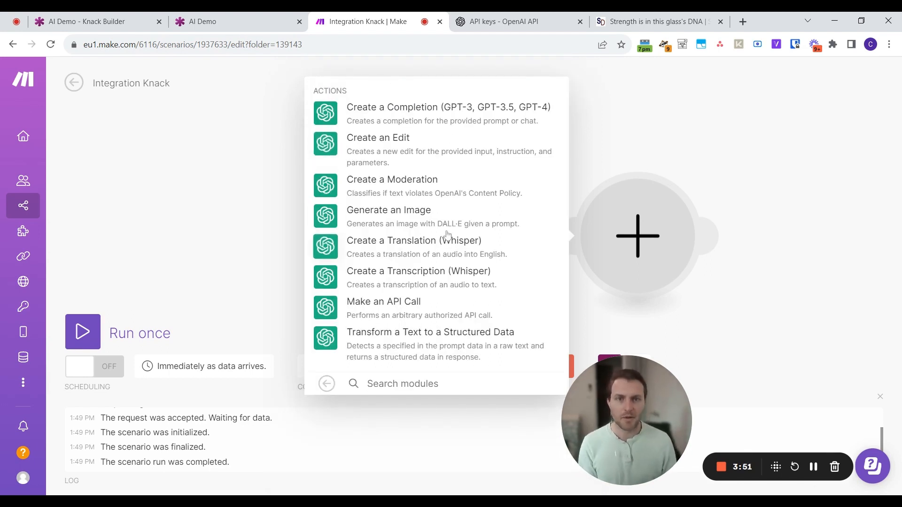
{"action": "left_click", "coordinate": [441, 117]}
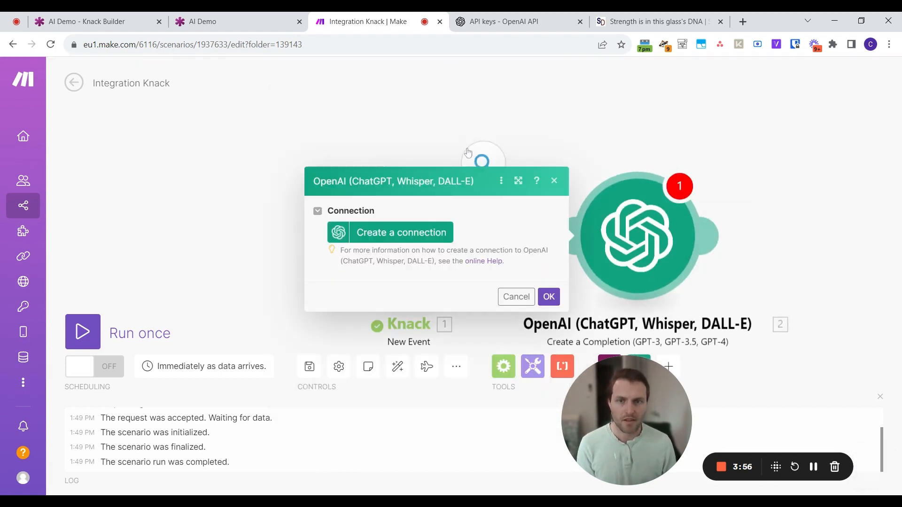
- On the OpenAI API keys page, create a new secret key named Ai Demo and copy it
{"action": "left_click", "coordinate": [511, 23]}
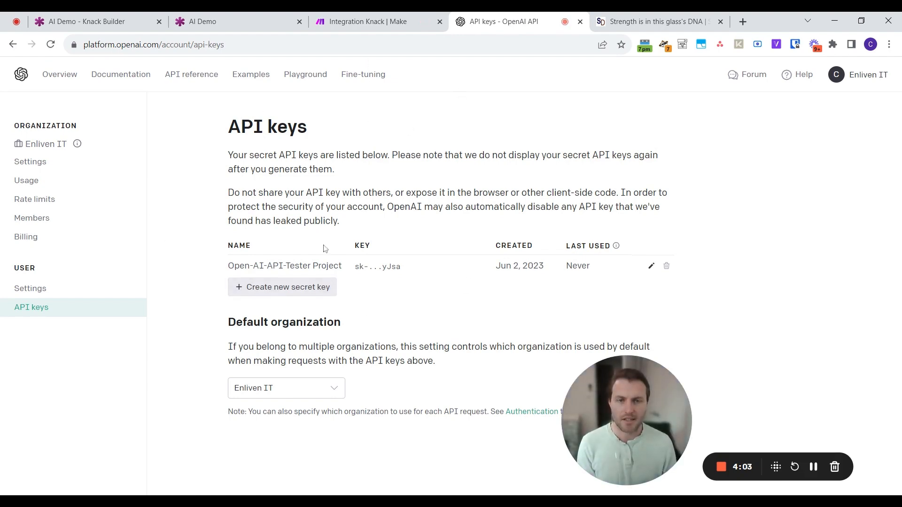
{"action": "left_click", "coordinate": [278, 294]}
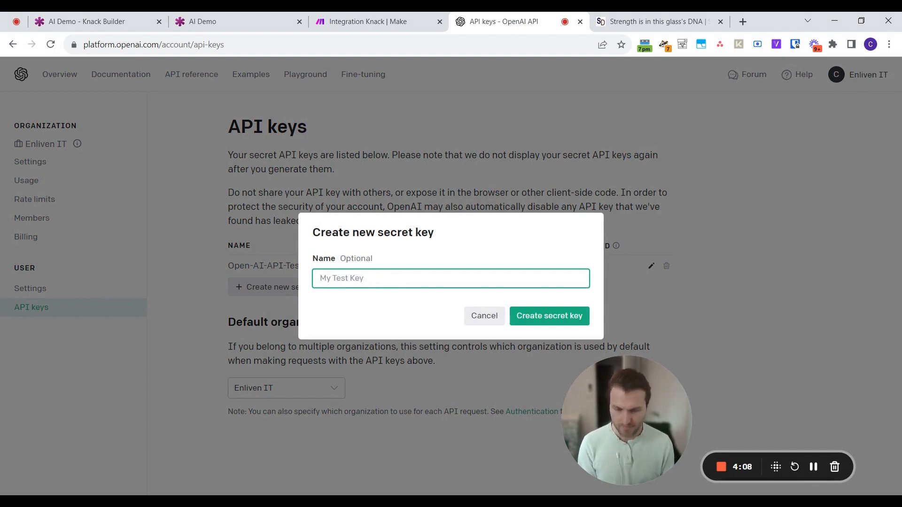
{"action": "type", "text": "Ai Demo"}
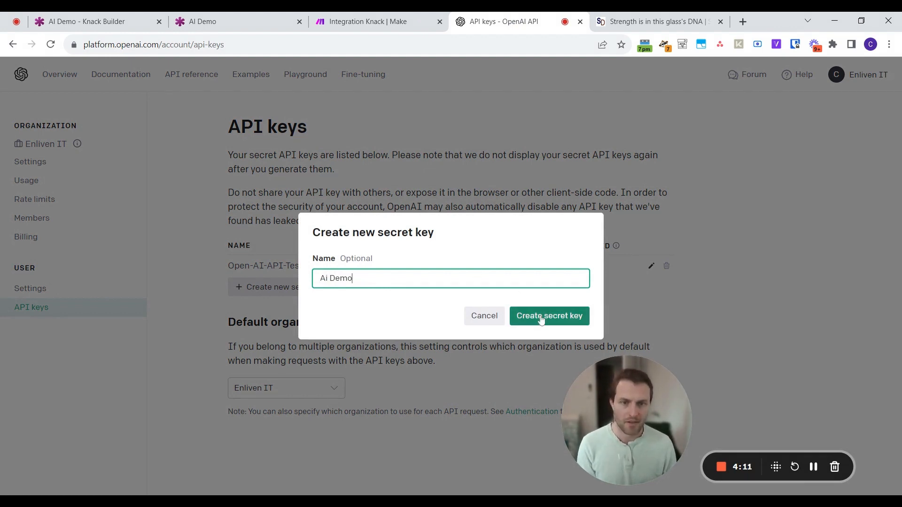
{"action": "left_click", "coordinate": [574, 315]}
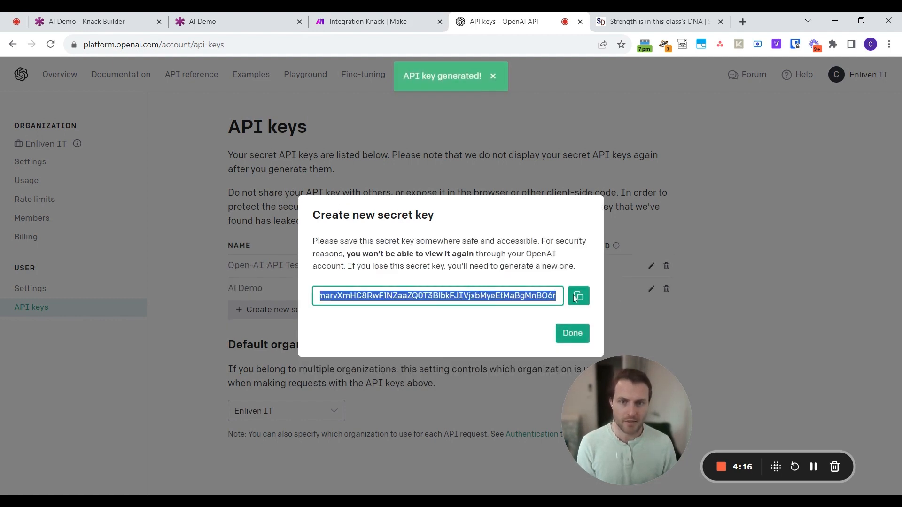
{"action": "left_click", "coordinate": [577, 297]}
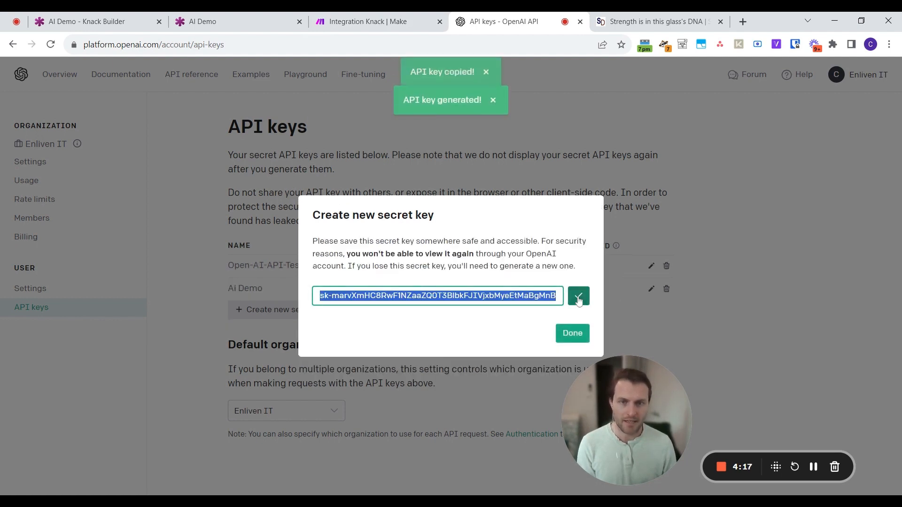
- Back in Make, create the OpenAI module's connection with the copied API key, name it Enliven IT Open AI and save it
{"action": "left_click", "coordinate": [401, 17]}
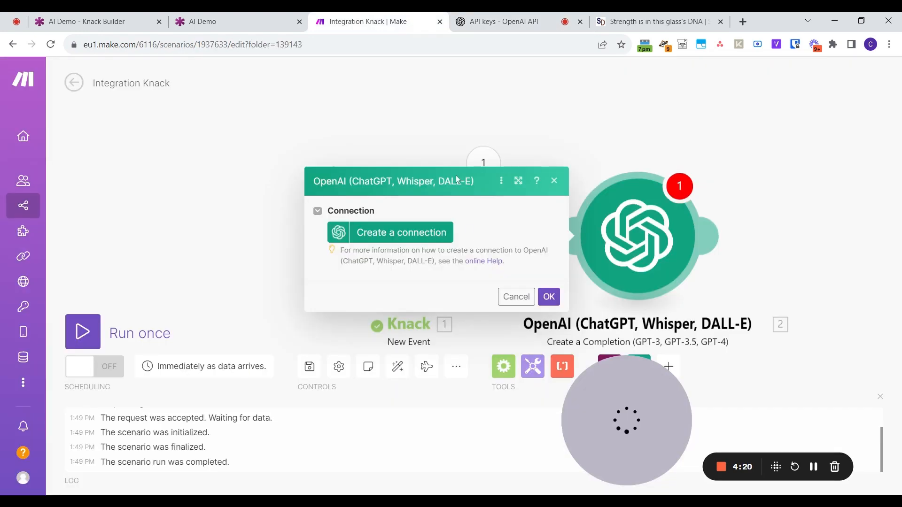
{"action": "left_click", "coordinate": [405, 239]}
{"action": "left_click", "coordinate": [638, 218]}
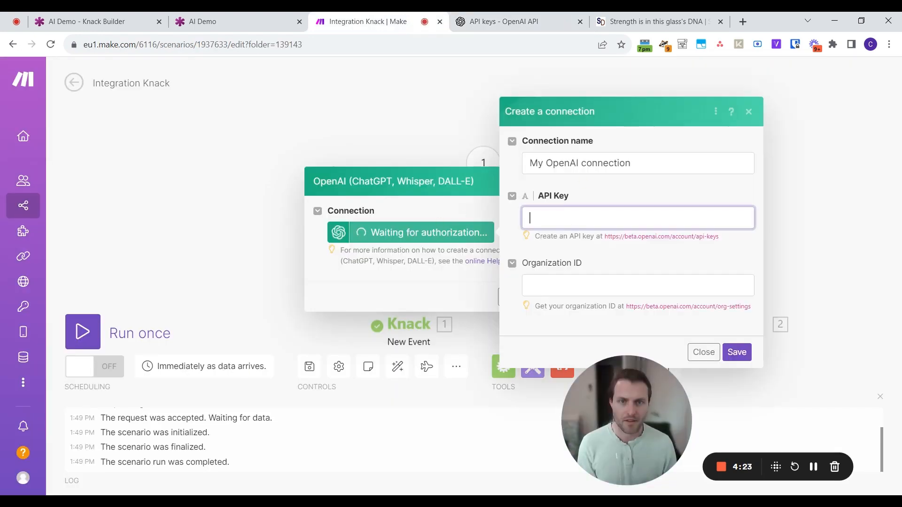
{"action": "key", "text": "ctrl+v"}
{"action": "key", "text": "shift+Tab"}
{"action": "type", "text": "E"}
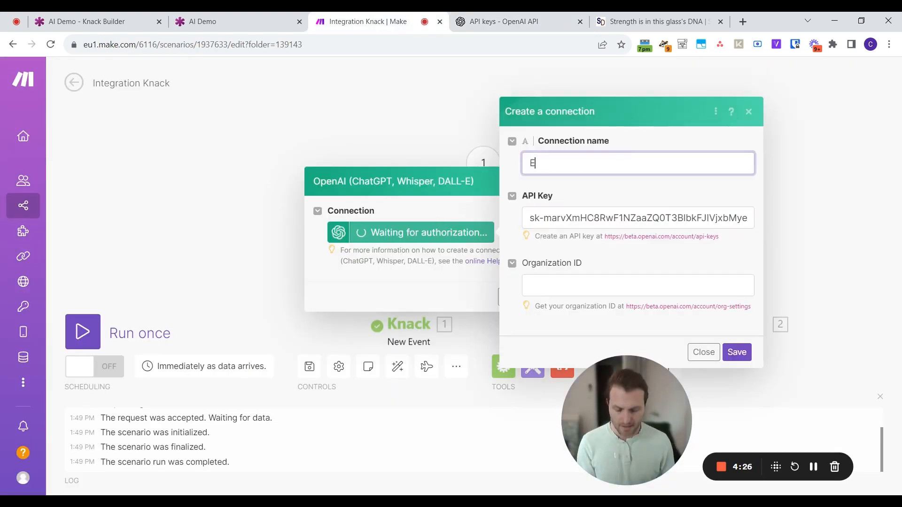
{"action": "type", "text": "nliven IT Open AI"}
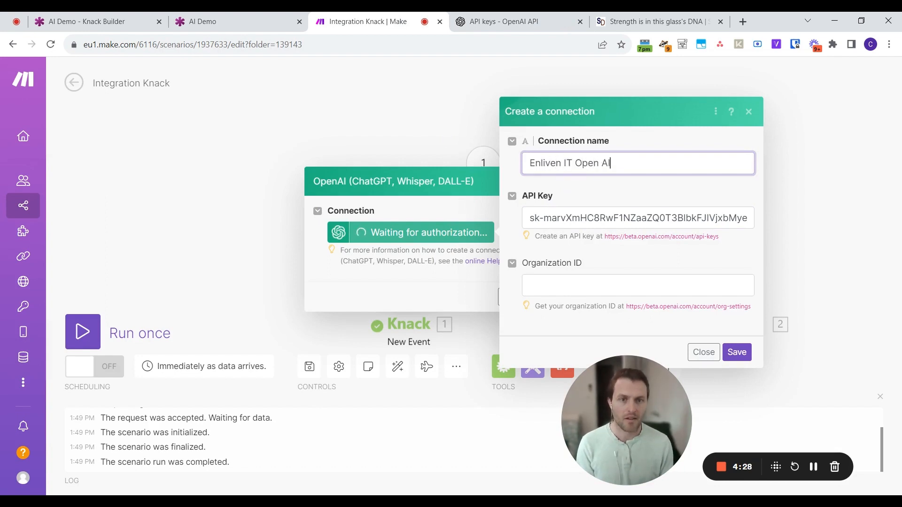
{"action": "left_click", "coordinate": [735, 352]}
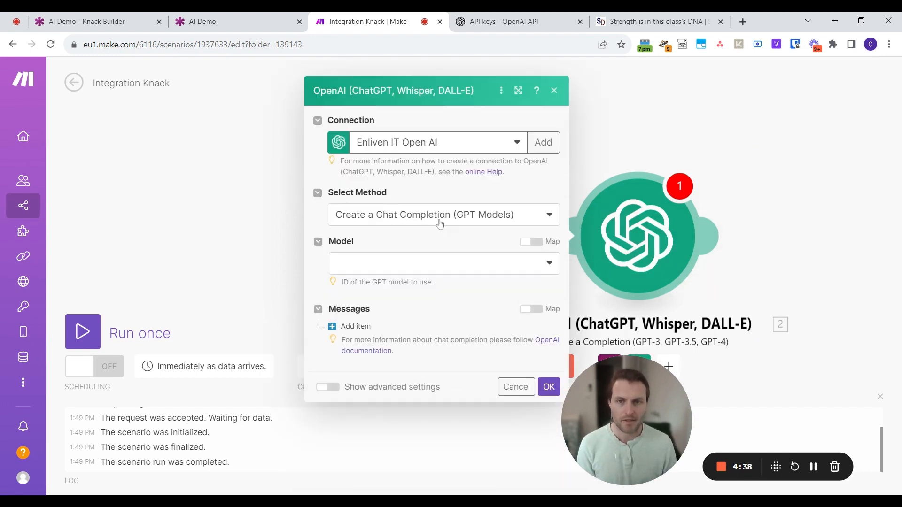
- Set the completion's model to gpt-3.5-turbo and add a first message with the role User
{"action": "left_click", "coordinate": [393, 264]}
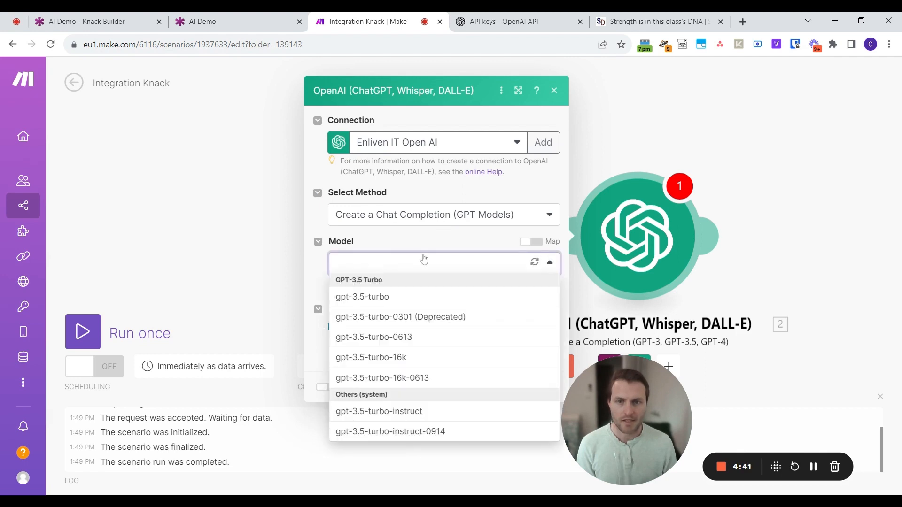
{"action": "left_click", "coordinate": [371, 297]}
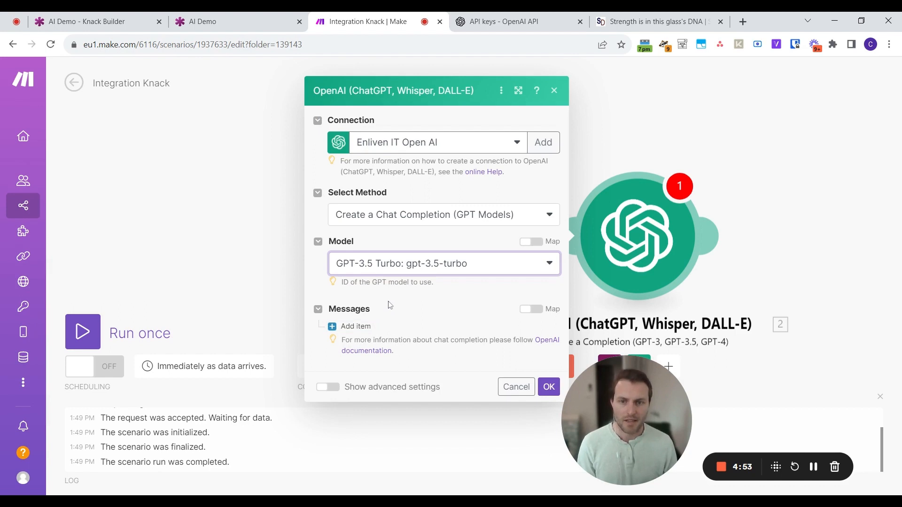
{"action": "left_click", "coordinate": [331, 327]}
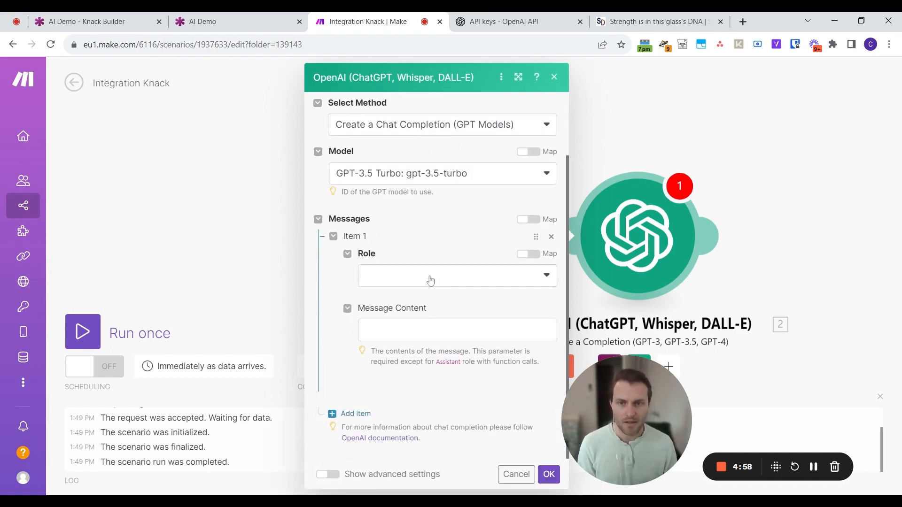
{"action": "left_click", "coordinate": [430, 280]}
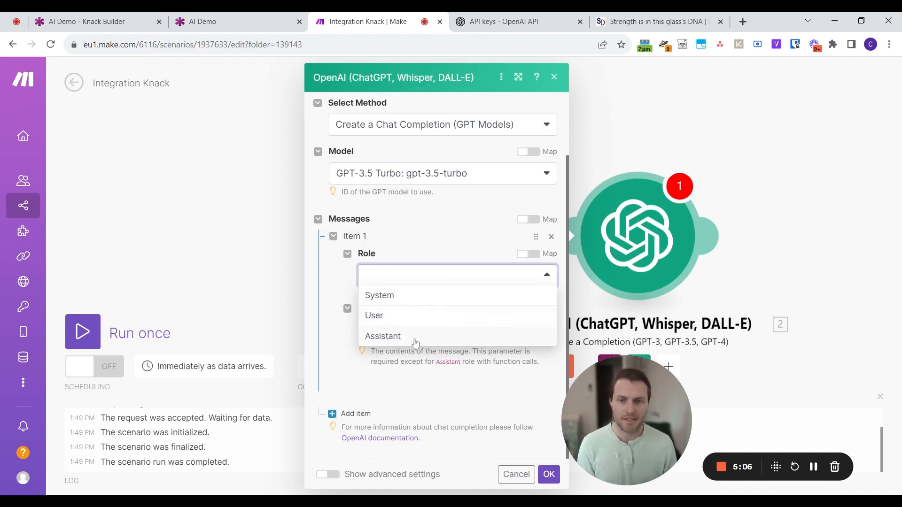
{"action": "left_click", "coordinate": [390, 315]}
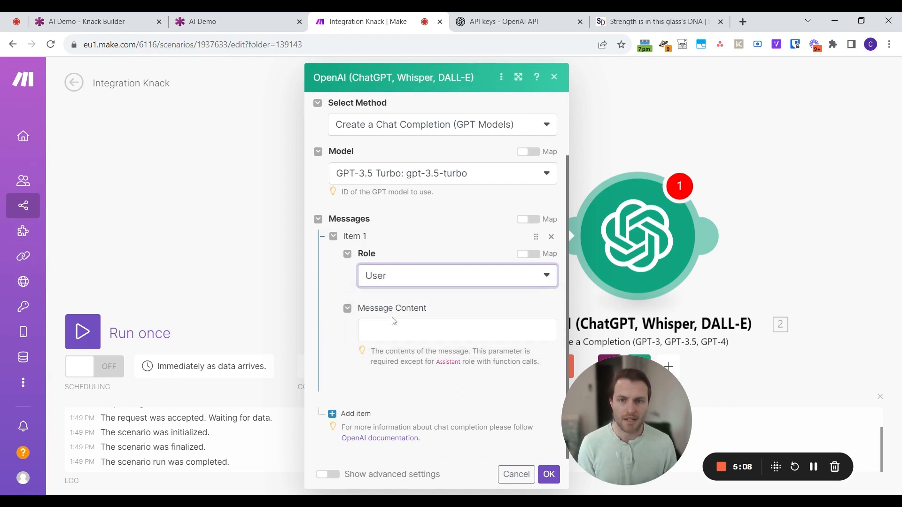
- Write the message content "Summarize this article below in 2 sentences. Here is the article:" followed by the Knack record's field_7 value
{"action": "left_click", "coordinate": [390, 330]}
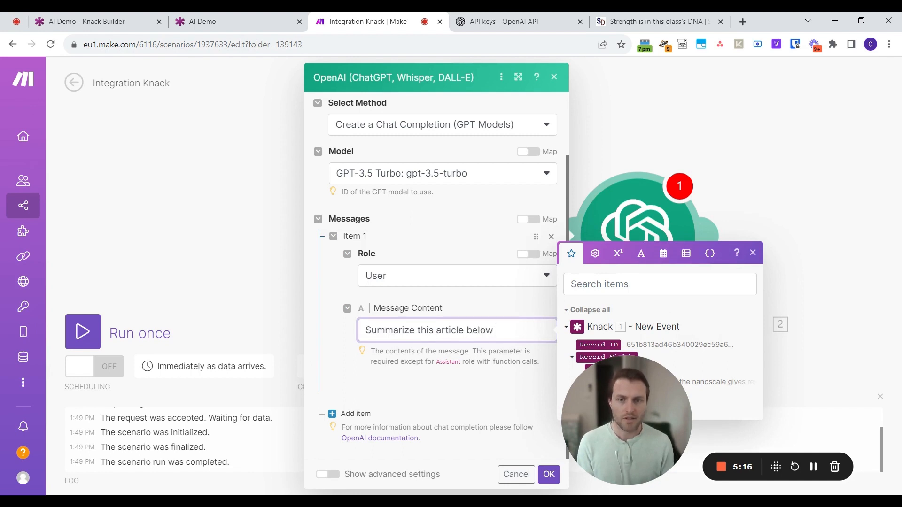
{"action": "type", "text": "Summarize this article below in 2 sentences."}
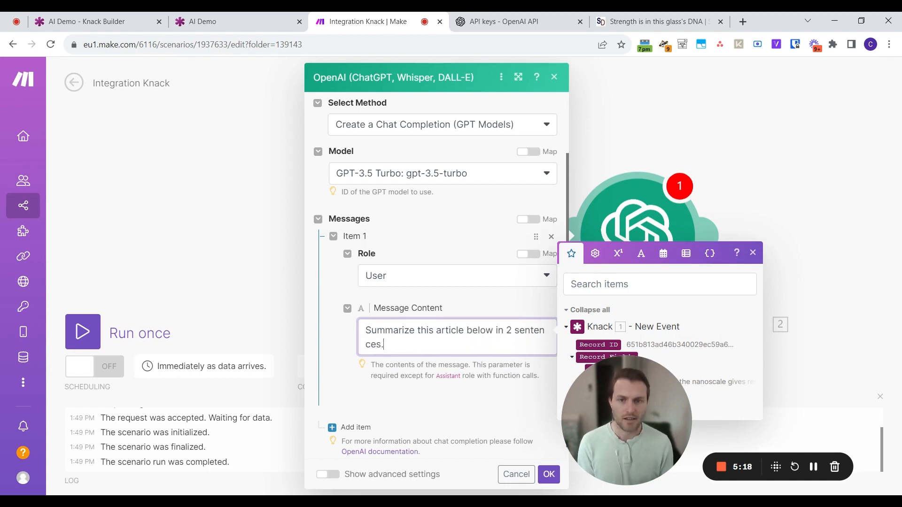
{"action": "key", "text": "Return"}
{"action": "type", "text": "Here is the article"}
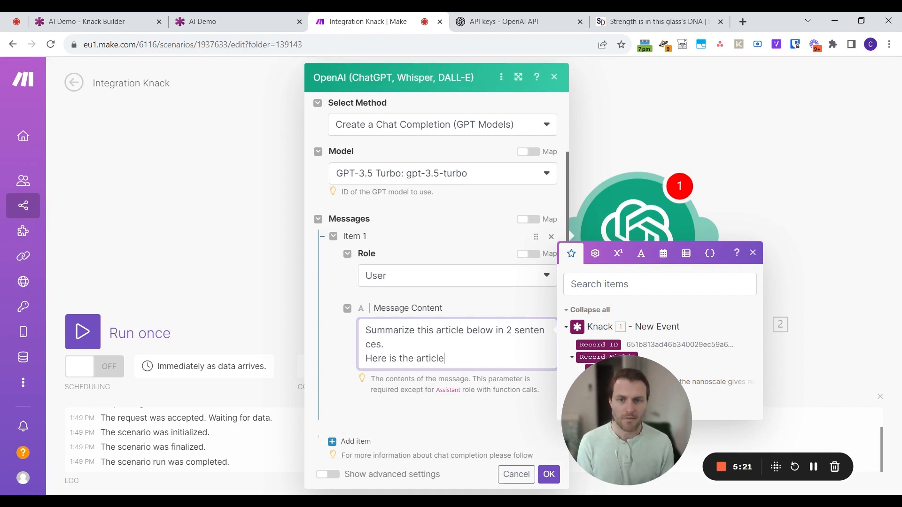
{"action": "type", "text": ":"}
{"action": "left_click_drag", "start_coordinate": [612, 423], "coordinate": [93, 414]}
{"action": "left_click", "coordinate": [455, 371]}
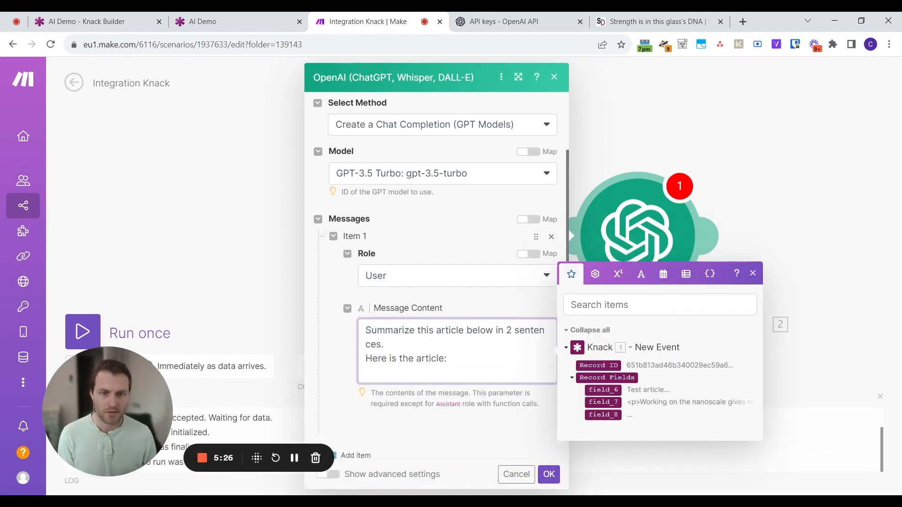
{"action": "left_click", "coordinate": [611, 403]}
{"action": "left_click", "coordinate": [474, 306]}
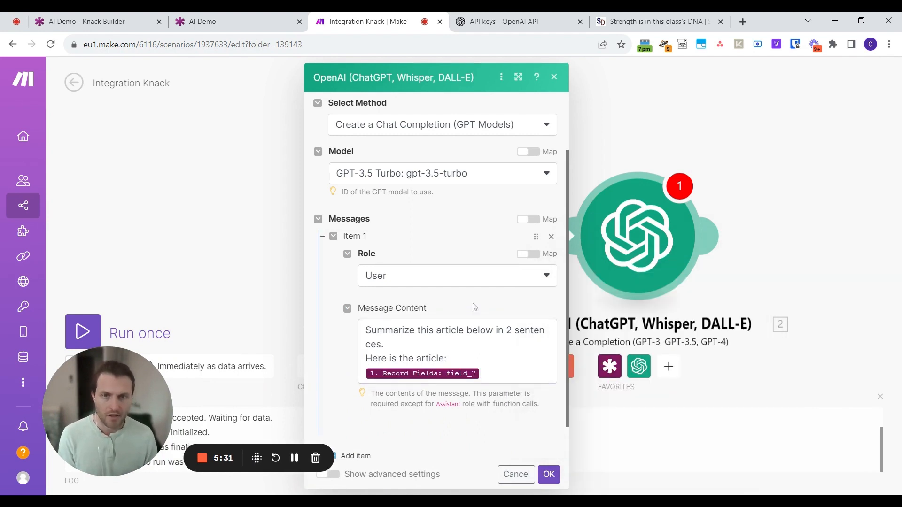
{"action": "scroll", "coordinate": [474, 306], "scroll_direction": "down", "scroll_amount": 1}
{"action": "left_click", "coordinate": [351, 413]}
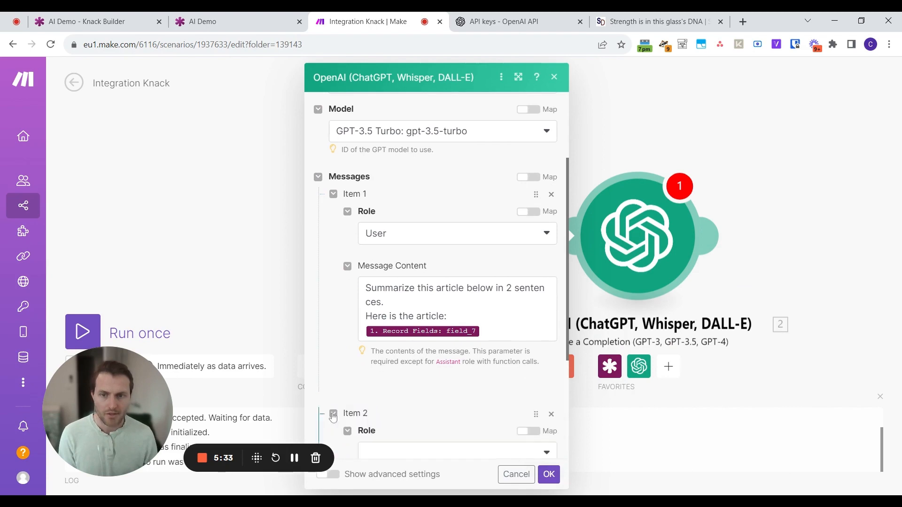
{"action": "scroll", "coordinate": [438, 298], "scroll_direction": "down", "scroll_amount": 3}
{"action": "left_click", "coordinate": [551, 296]}
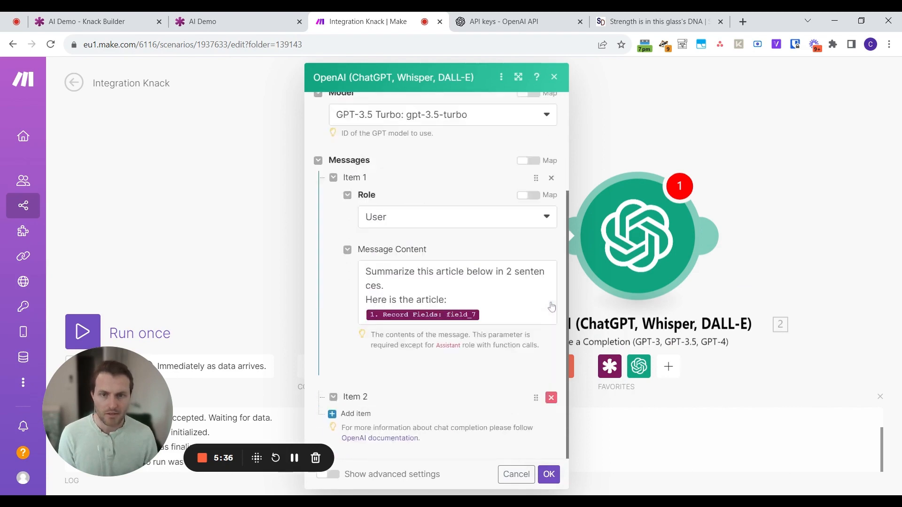
- Show the OpenAI module's advanced settings, set Max Tokens to 300 and save the module
{"action": "scroll", "coordinate": [389, 227], "scroll_direction": "up", "scroll_amount": 3}
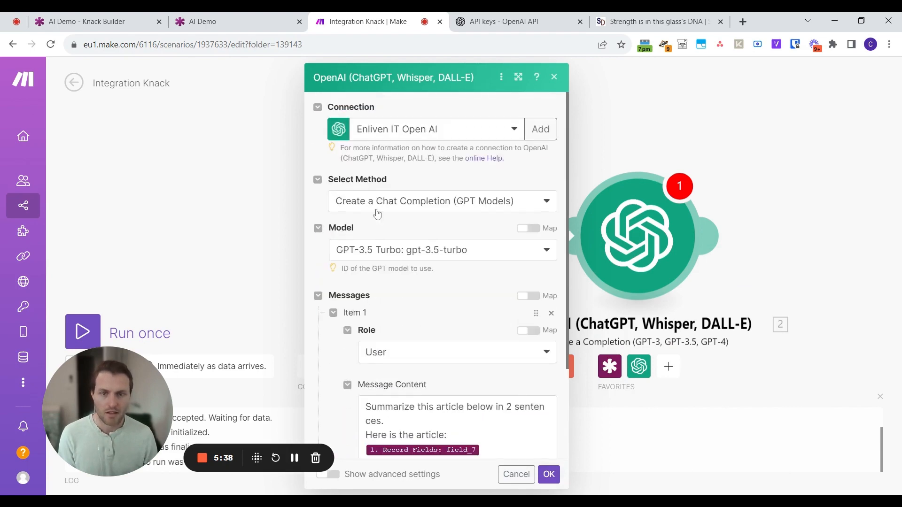
{"action": "scroll", "coordinate": [377, 214], "scroll_direction": "down", "scroll_amount": 3}
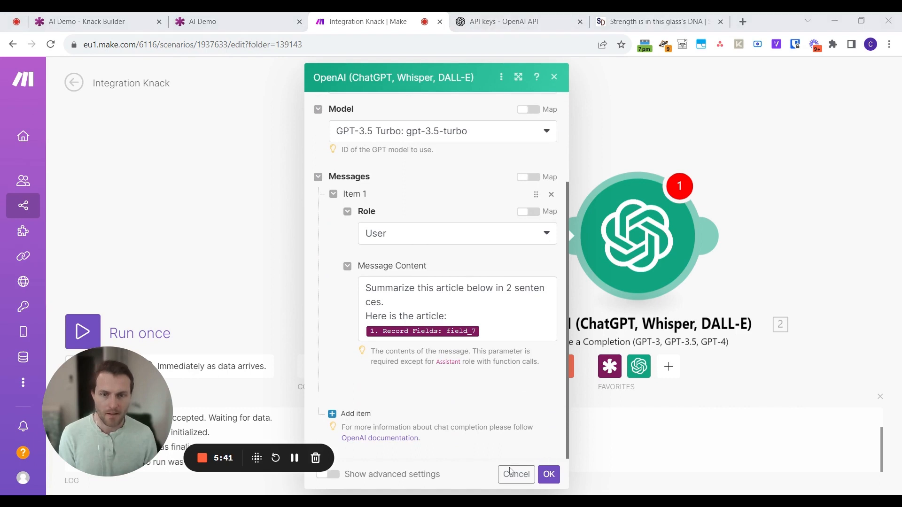
{"action": "left_click", "coordinate": [330, 475]}
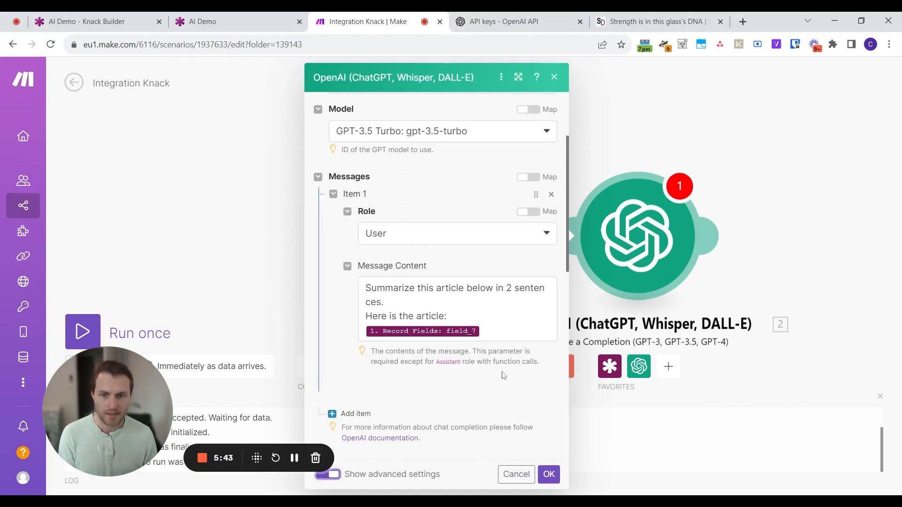
{"action": "scroll", "coordinate": [465, 318], "scroll_direction": "down", "scroll_amount": 6}
{"action": "left_click", "coordinate": [442, 194]}
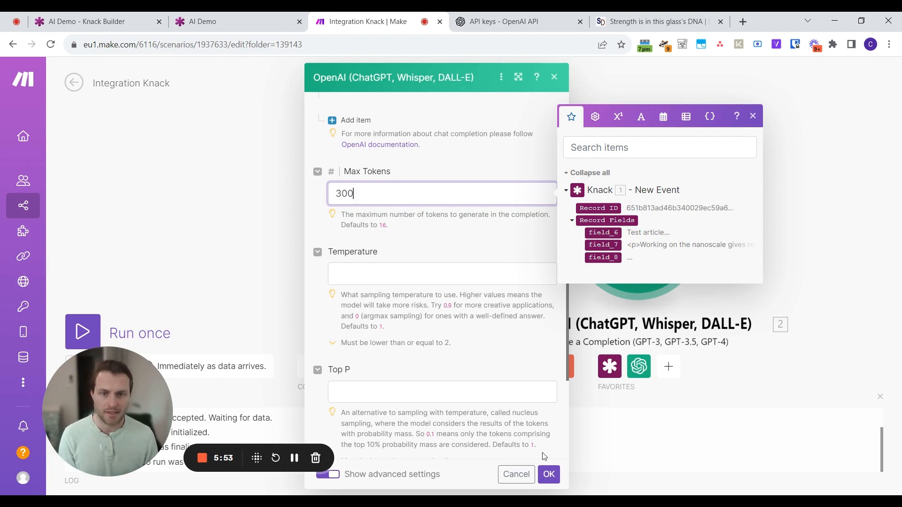
{"action": "left_click", "coordinate": [549, 475]}
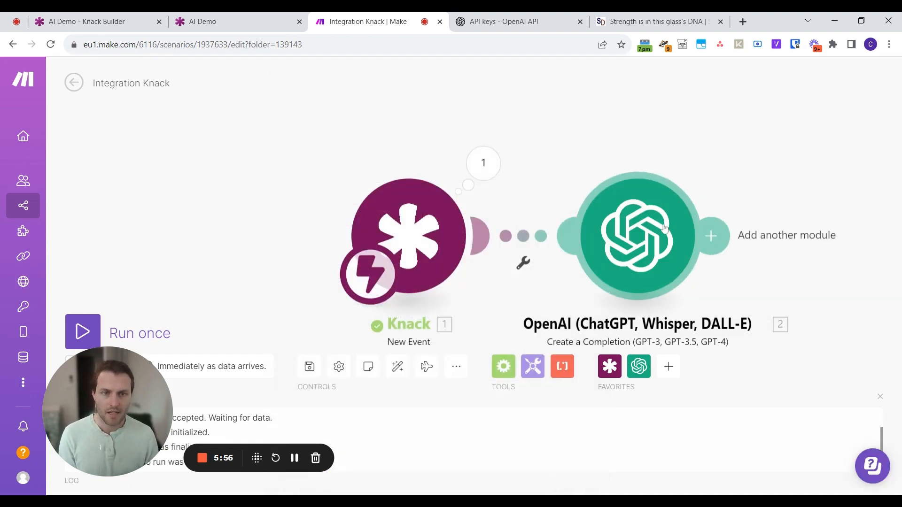
- Run the scenario once, then switch to the AI Demo Knack app and reload the Add Article form
{"action": "left_click", "coordinate": [94, 336]}
{"action": "left_click", "coordinate": [502, 21]}
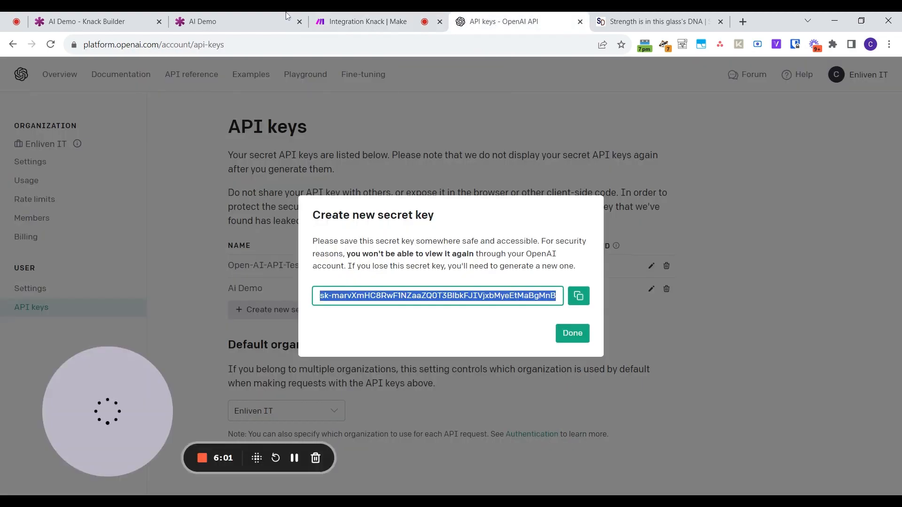
{"action": "left_click", "coordinate": [220, 21]}
{"action": "left_click", "coordinate": [140, 196]}
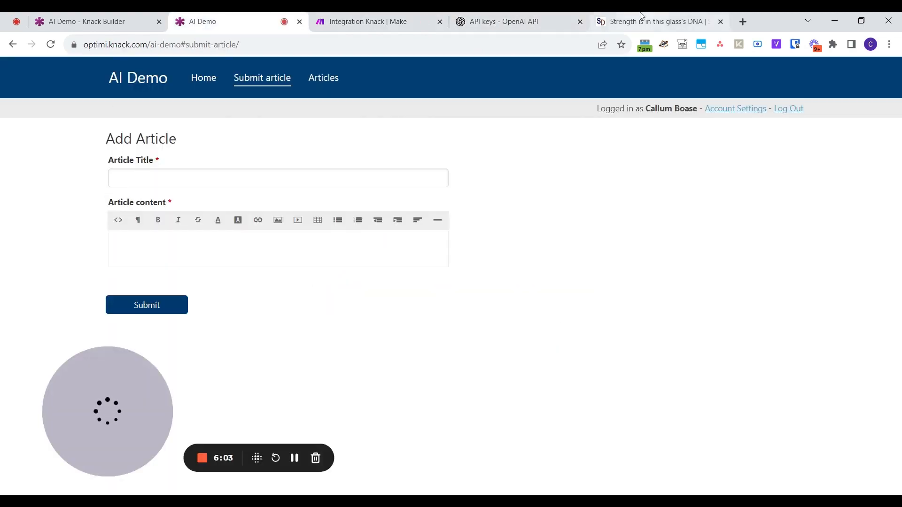
- Copy the full article text from the ScienceDaily page and paste it as the article content in the Knack form
{"action": "left_click", "coordinate": [653, 21]}
{"action": "left_click_drag", "start_coordinate": [295, 271], "coordinate": [439, 254]}
{"action": "scroll", "coordinate": [440, 254], "scroll_direction": "down", "scroll_amount": 5}
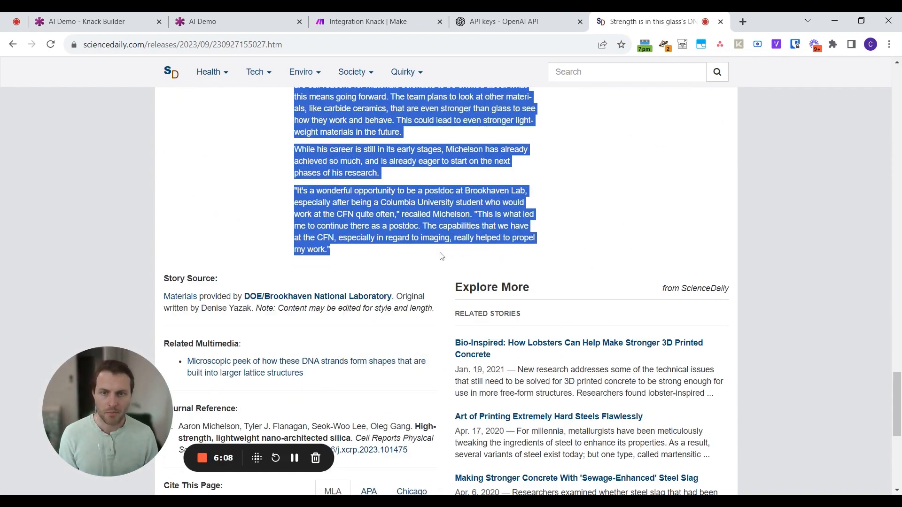
{"action": "left_click", "coordinate": [234, 21]}
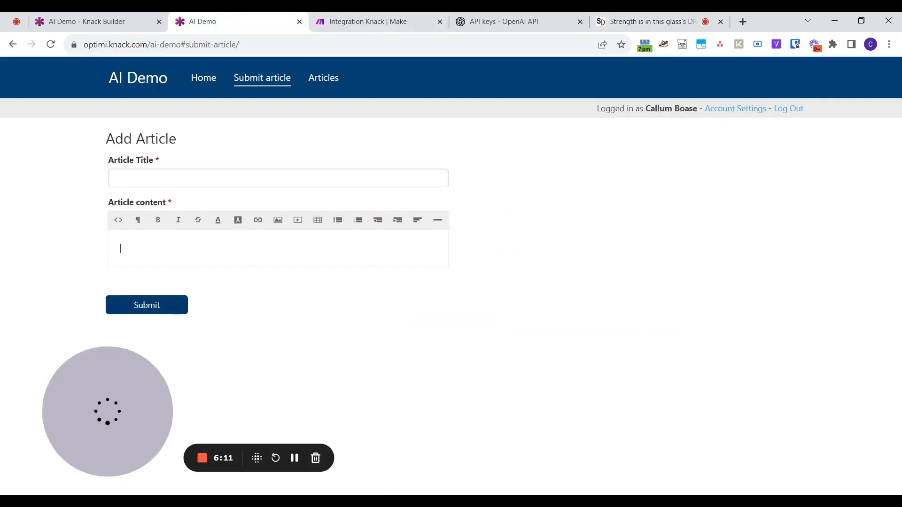
{"action": "key", "text": "ctrl+v"}
- Title the article "Test article" and submit the form
{"action": "left_click", "coordinate": [277, 178]}
{"action": "type", "text": "Test article"}
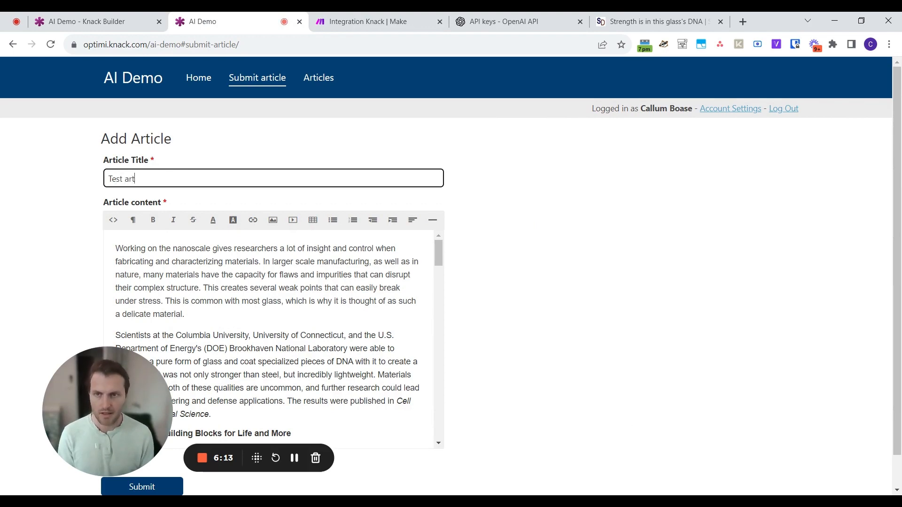
{"action": "left_click", "coordinate": [166, 489]}
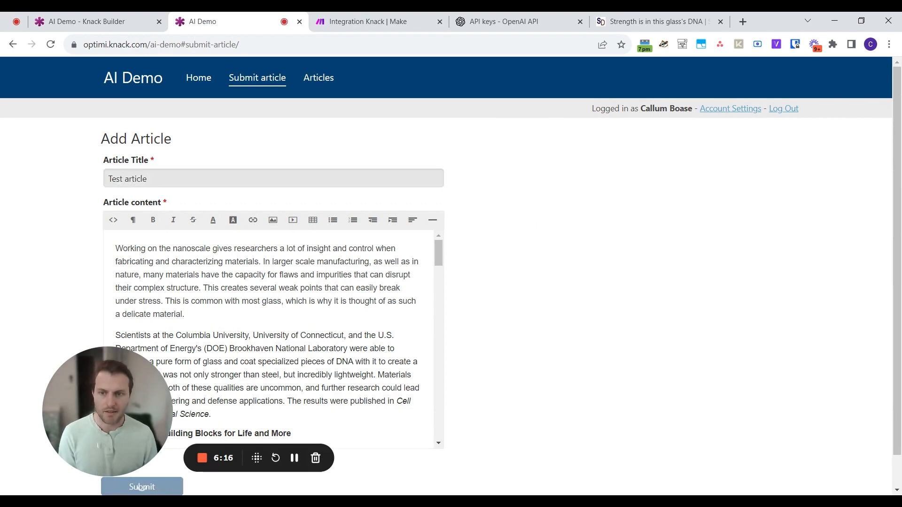
- Back in Make, inspect the OpenAI module's run output down to the message content of the first choice
{"action": "left_click", "coordinate": [371, 21]}
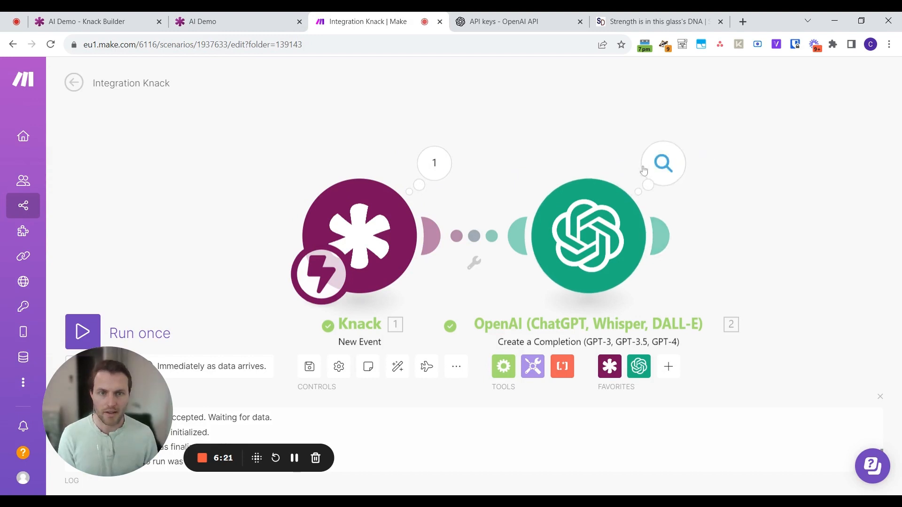
{"action": "left_click", "coordinate": [658, 168]}
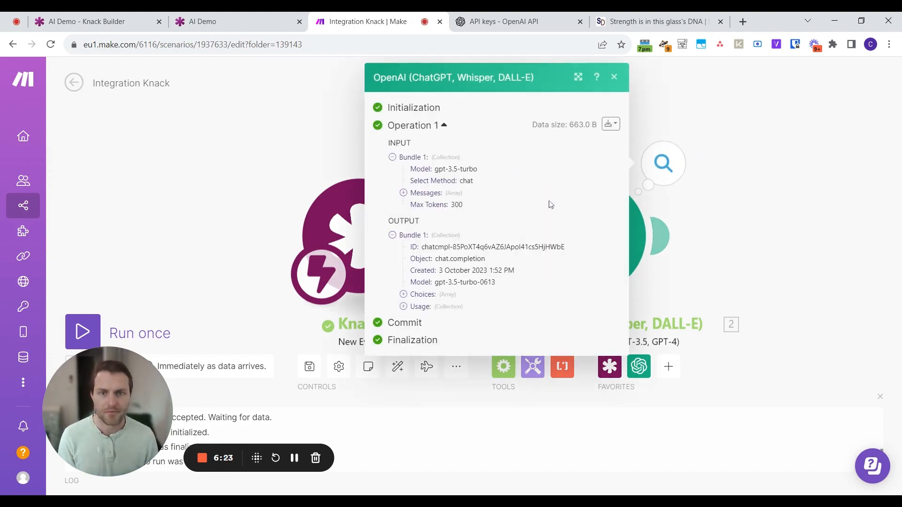
{"action": "left_click", "coordinate": [405, 296]}
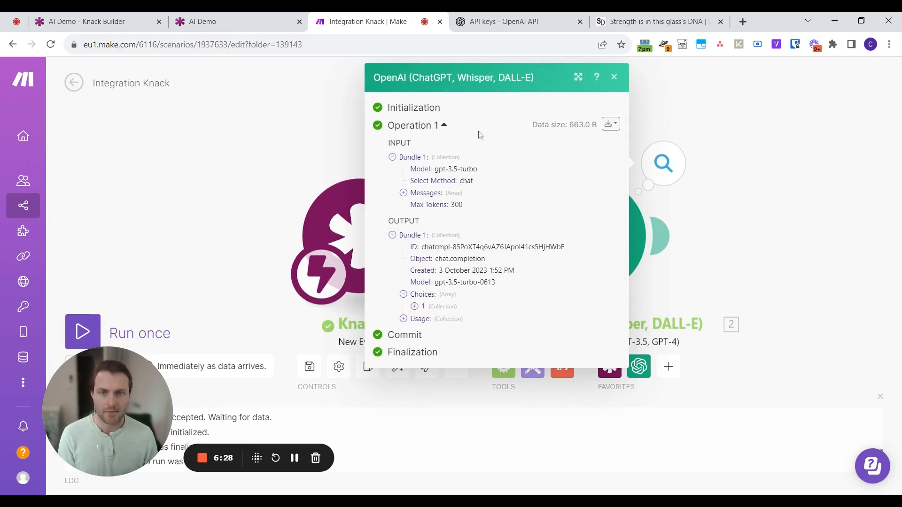
{"action": "left_click", "coordinate": [414, 307]}
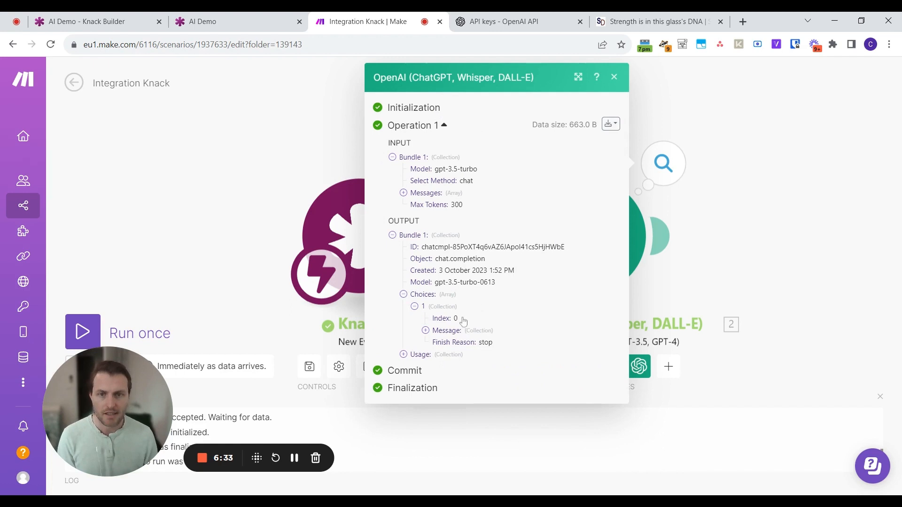
{"action": "left_click", "coordinate": [426, 331]}
{"action": "scroll", "coordinate": [510, 301], "scroll_direction": "down", "scroll_amount": 1}
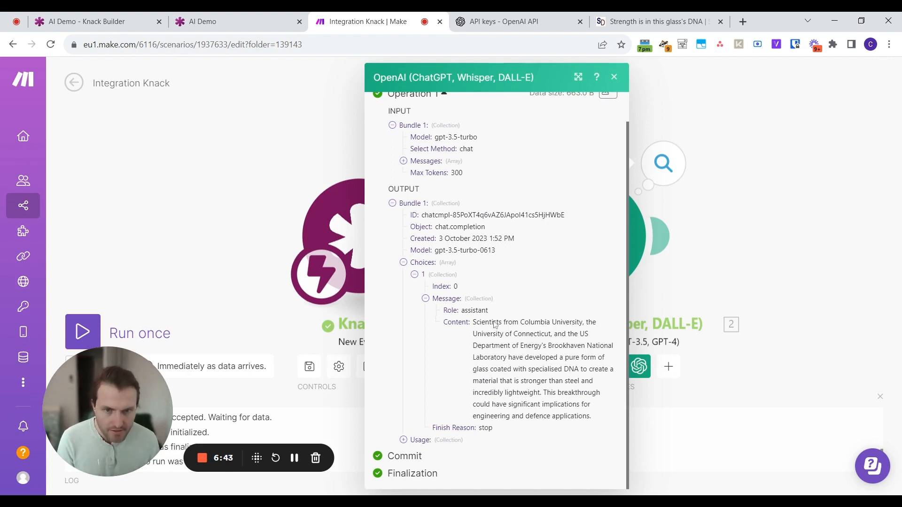
{"action": "left_click", "coordinate": [723, 296]}
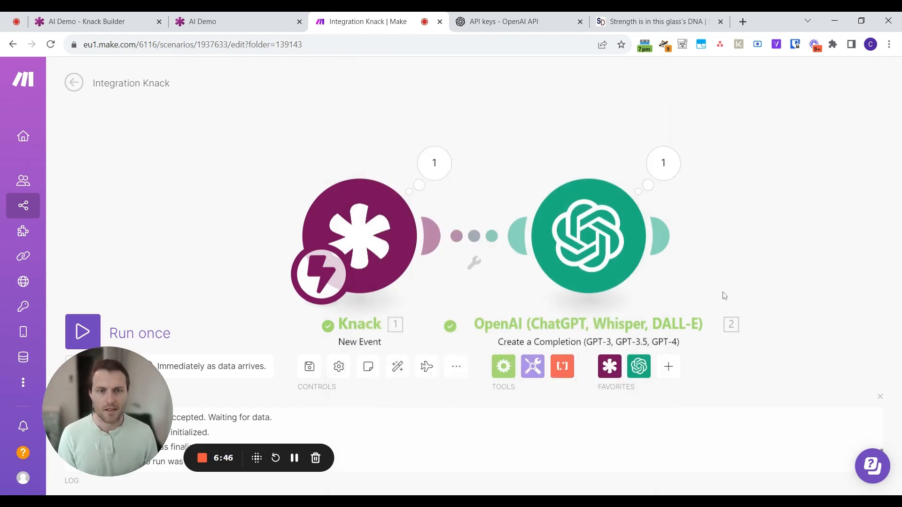
- Add a Knack Update a Record module after the OpenAI module and set its object to Articles
{"action": "left_click", "coordinate": [662, 236]}
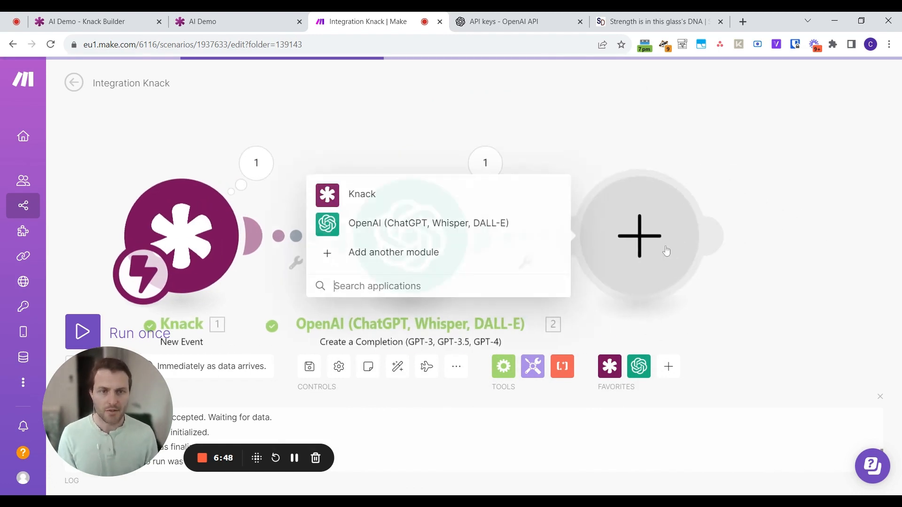
{"action": "left_click", "coordinate": [377, 198]}
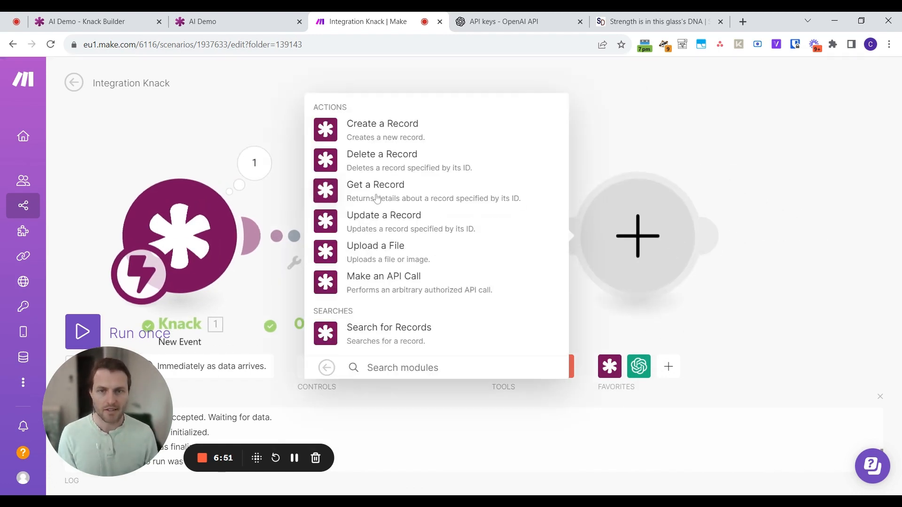
{"action": "left_click", "coordinate": [422, 226]}
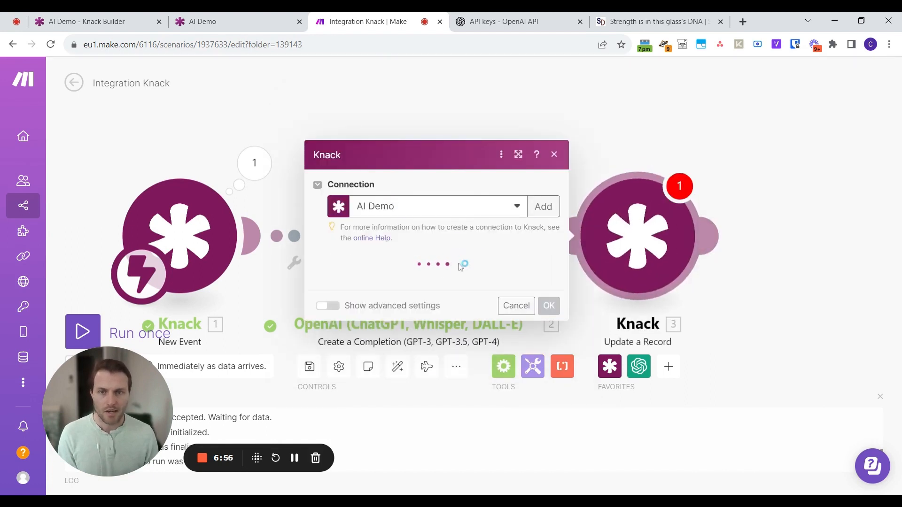
{"action": "left_click", "coordinate": [415, 284]}
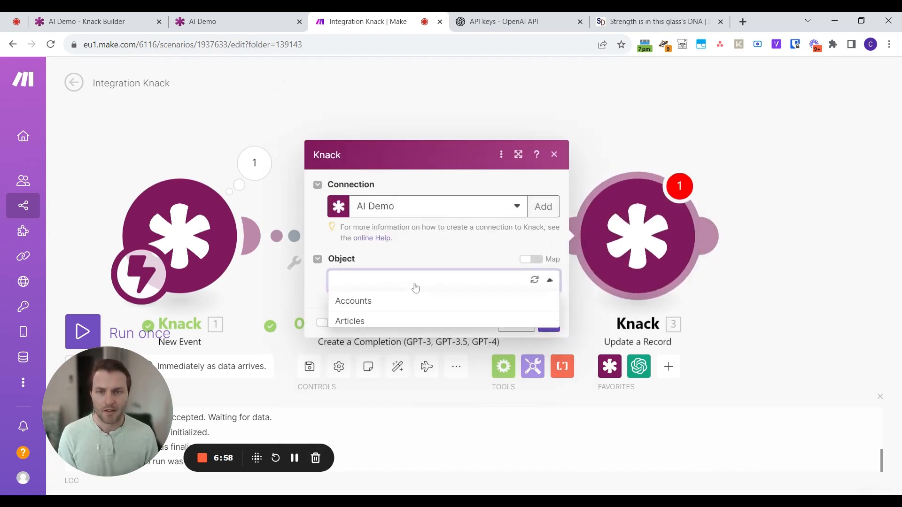
{"action": "left_click", "coordinate": [387, 319]}
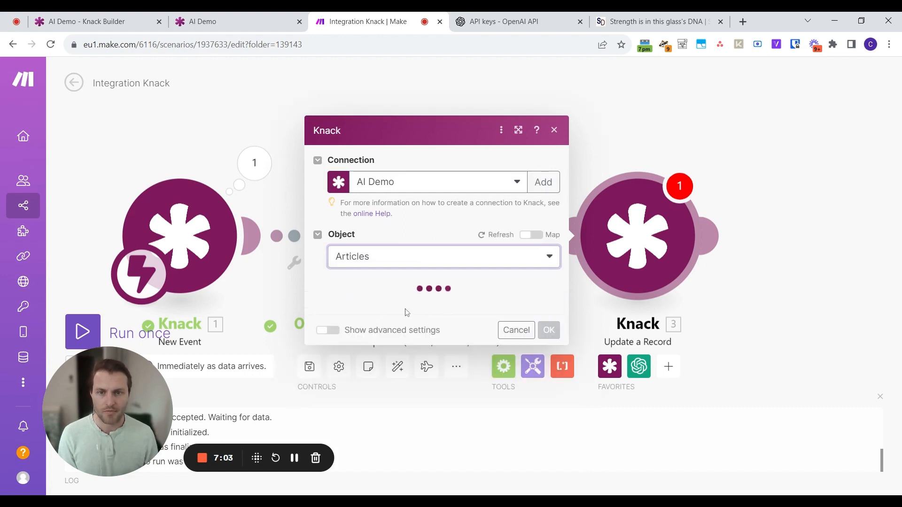
- Map the update module's Record ID to the Record ID from the Knack New Event trigger
{"action": "left_click", "coordinate": [336, 252]}
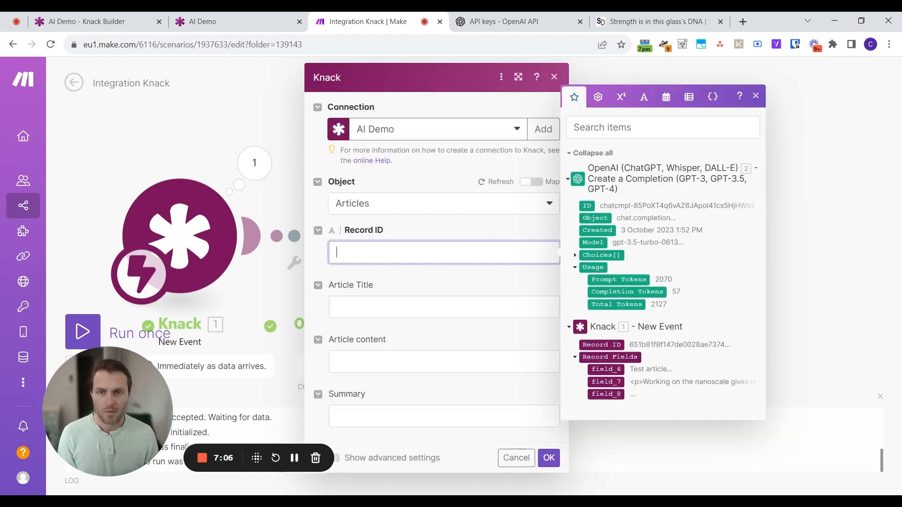
{"action": "left_click", "coordinate": [614, 345]}
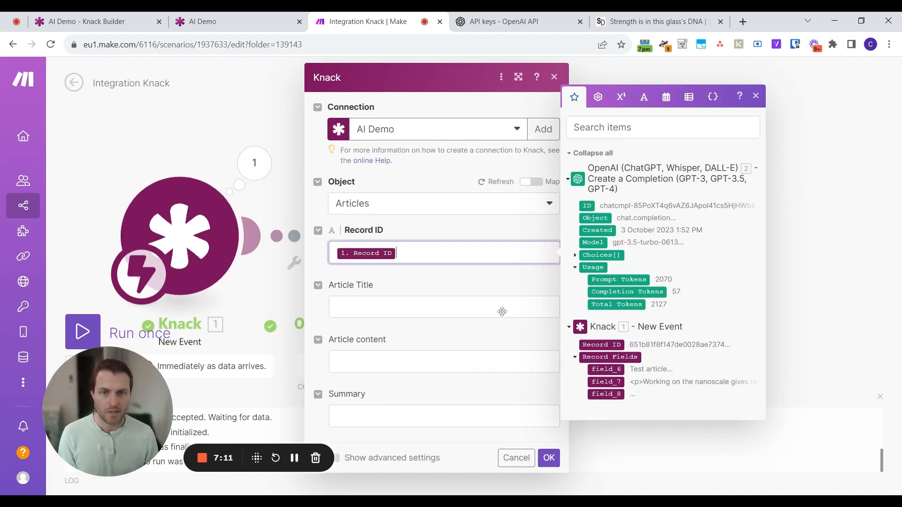
{"action": "left_click", "coordinate": [443, 287]}
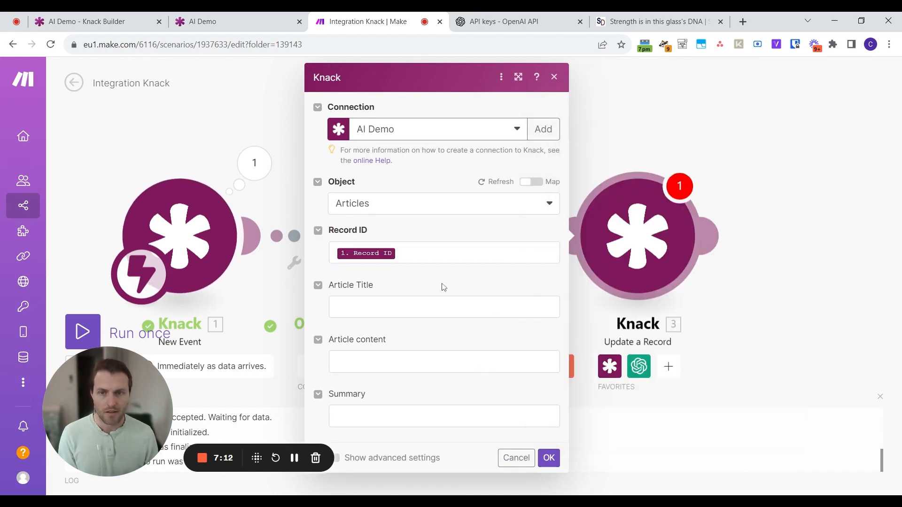
- Map the Summary field to the OpenAI output's Choices[]: Message.Content and save the Knack module
{"action": "left_click", "coordinate": [394, 420]}
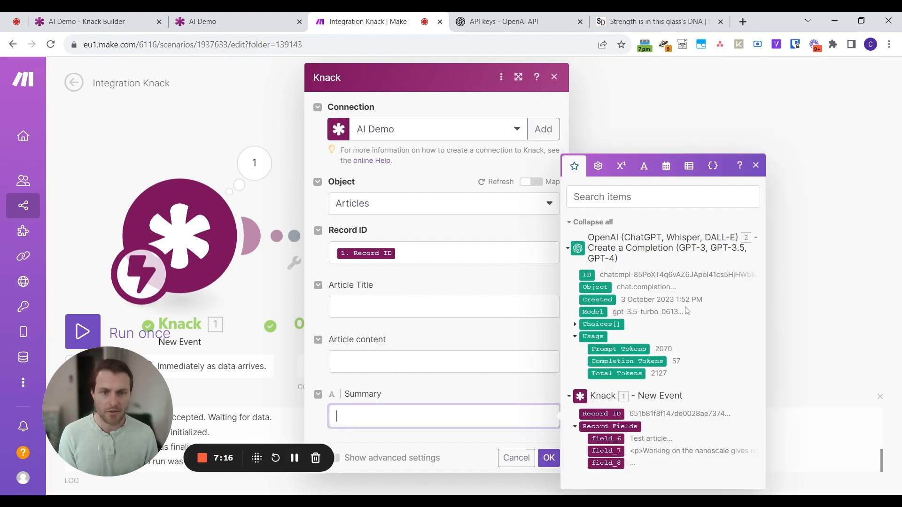
{"action": "left_click", "coordinate": [576, 325]}
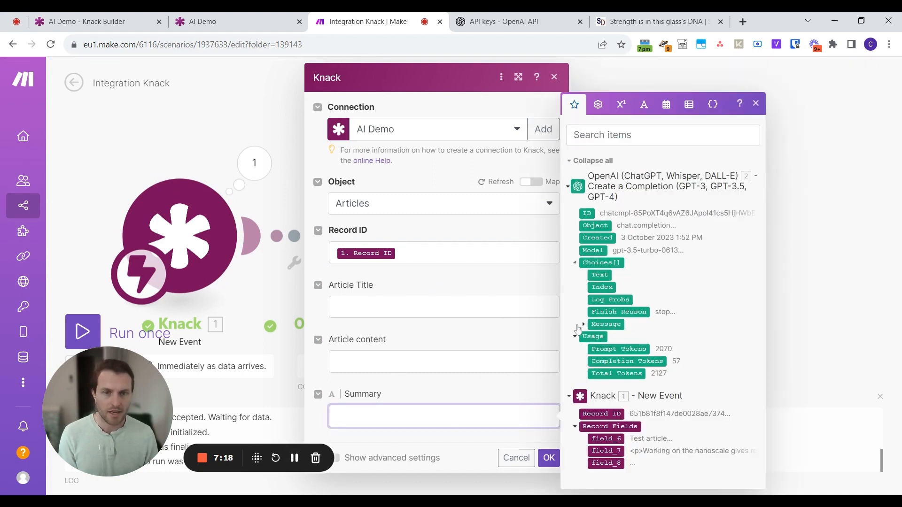
{"action": "left_click", "coordinate": [584, 324]}
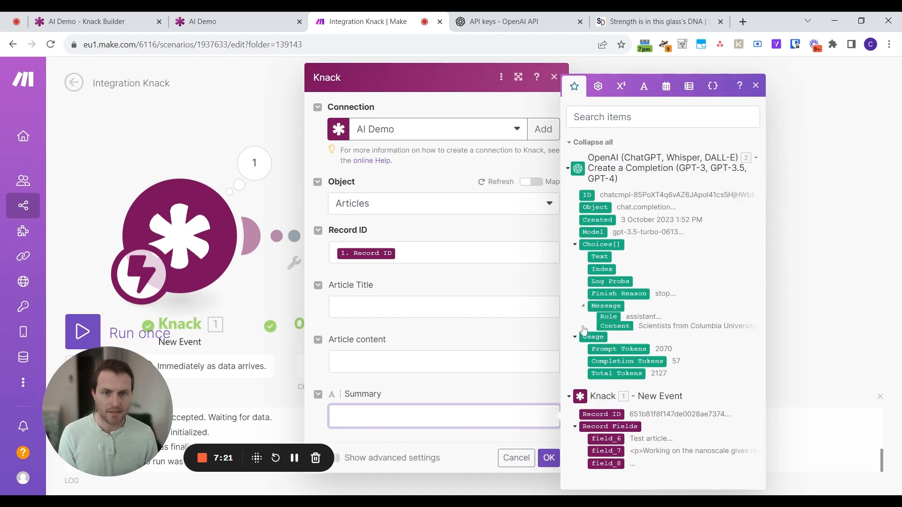
{"action": "left_click", "coordinate": [612, 324]}
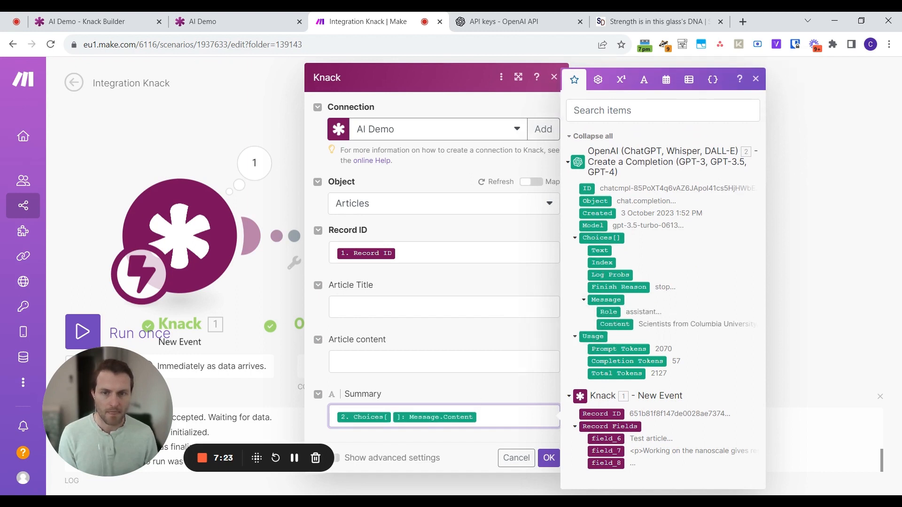
{"action": "left_click", "coordinate": [549, 457]}
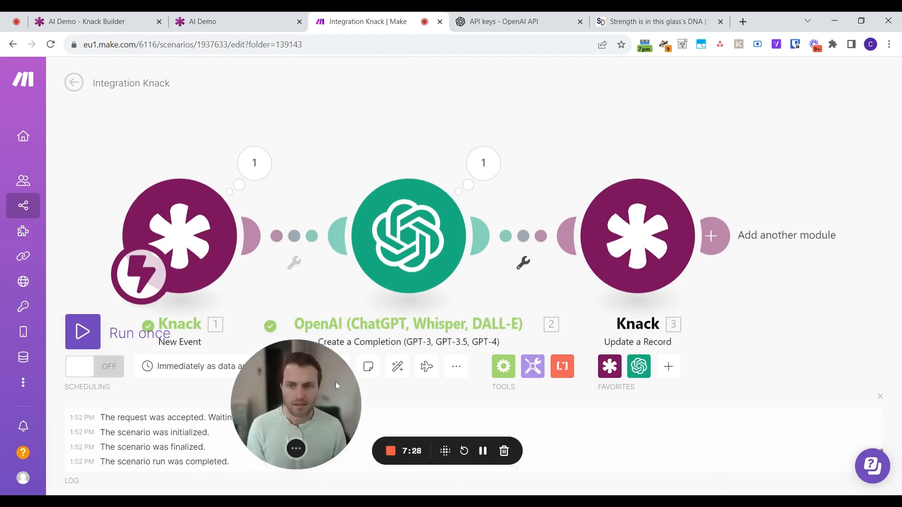
- Turn the scenario's scheduling on and leave the editor, saving the changes
{"action": "left_click", "coordinate": [97, 370]}
{"action": "left_click", "coordinate": [74, 82]}
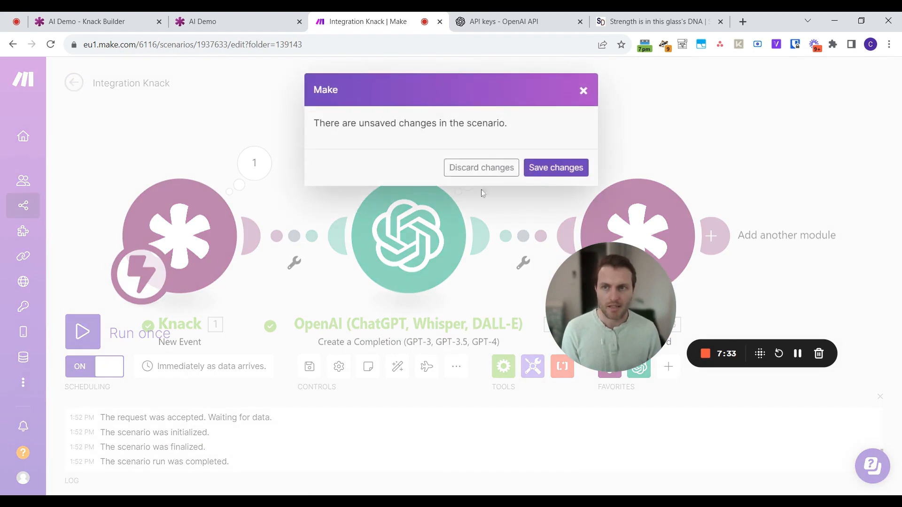
{"action": "left_click", "coordinate": [555, 174]}
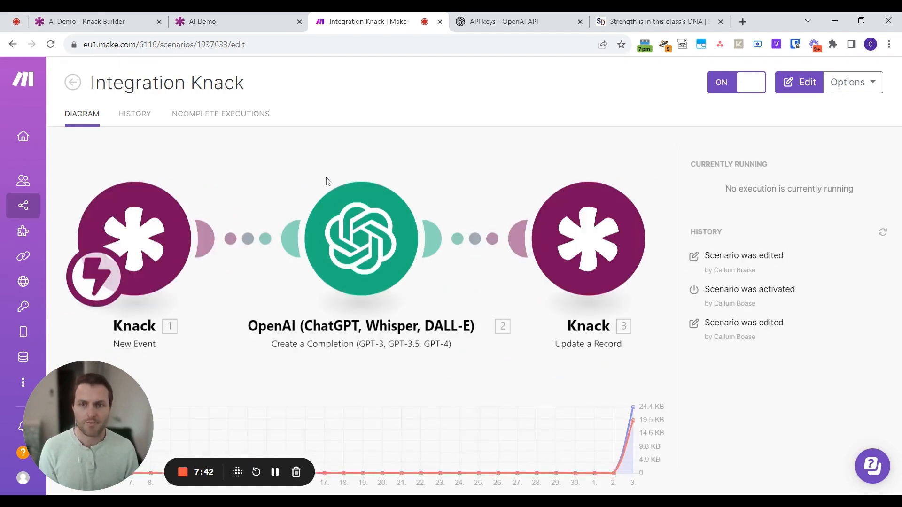
- Switch to the AI Demo Knack app and submit a new article titled "Test article final" with the copied ScienceDaily article text as its content
{"action": "left_click", "coordinate": [213, 20]}
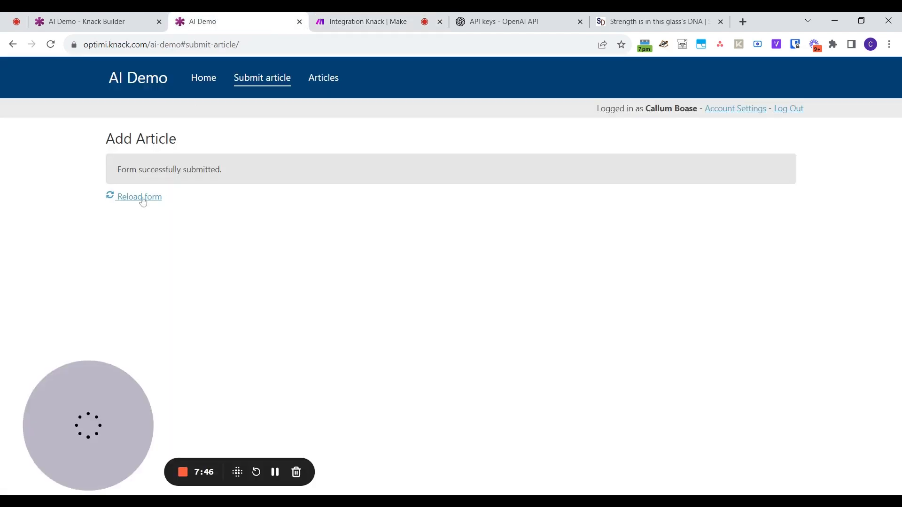
{"action": "left_click", "coordinate": [142, 197]}
{"action": "left_click", "coordinate": [657, 22]}
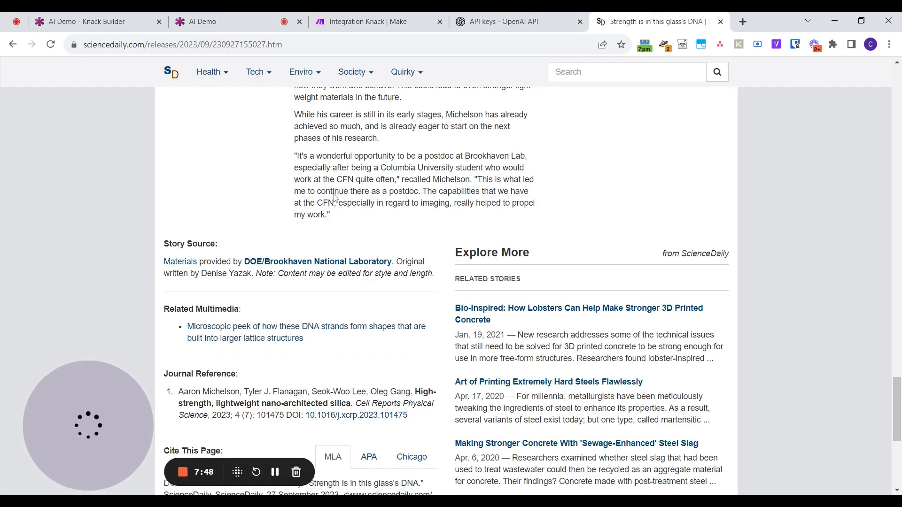
{"action": "left_click", "coordinate": [214, 21]}
{"action": "left_click", "coordinate": [156, 178]}
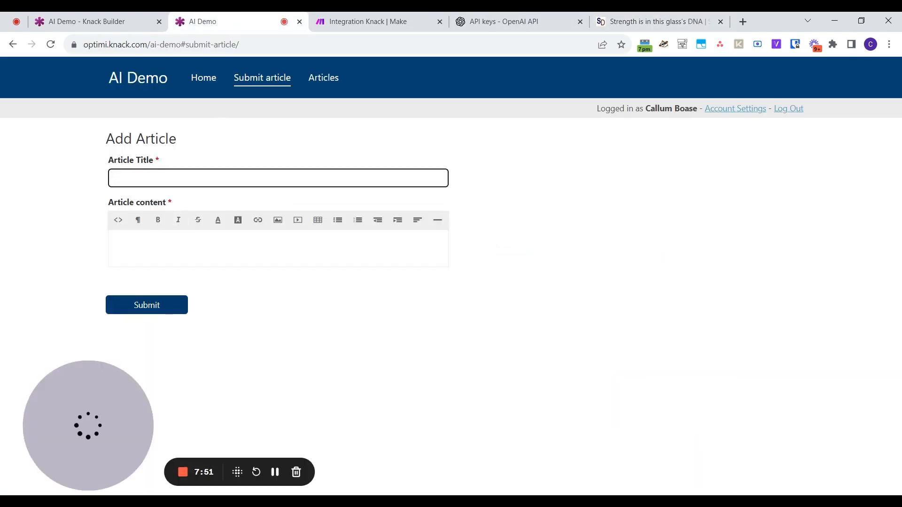
{"action": "type", "text": "Test article final"}
{"action": "key", "text": "Tab"}
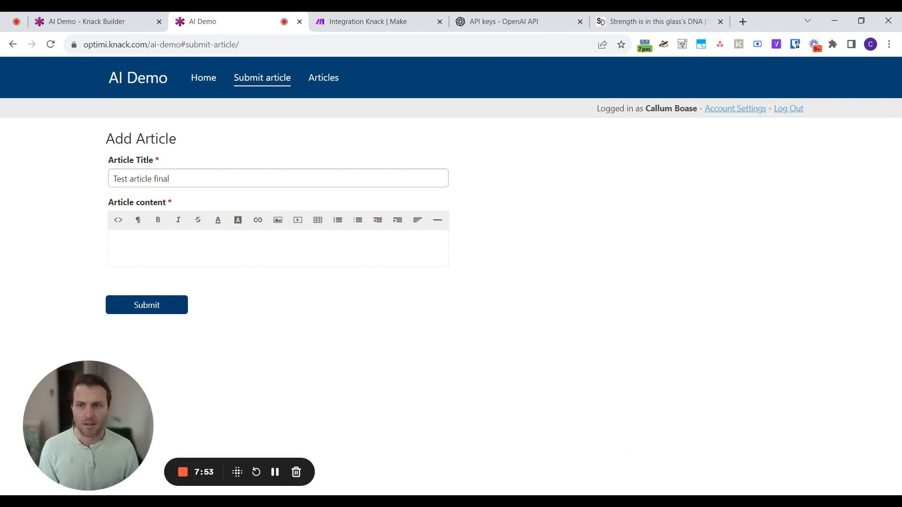
{"action": "key", "text": "ctrl+v"}
{"action": "scroll", "coordinate": [176, 454], "scroll_direction": "down", "scroll_amount": 1}
{"action": "left_click", "coordinate": [176, 455]}
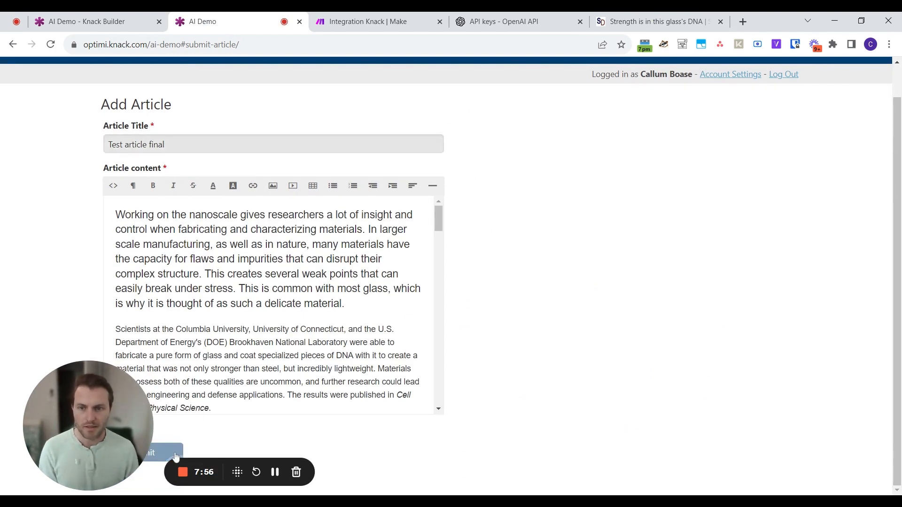
- Check the Integration Knack scenario's run in Make and examine the Summary of "Test article final" in the AI Demo app's Articles list
{"action": "left_click", "coordinate": [349, 28]}
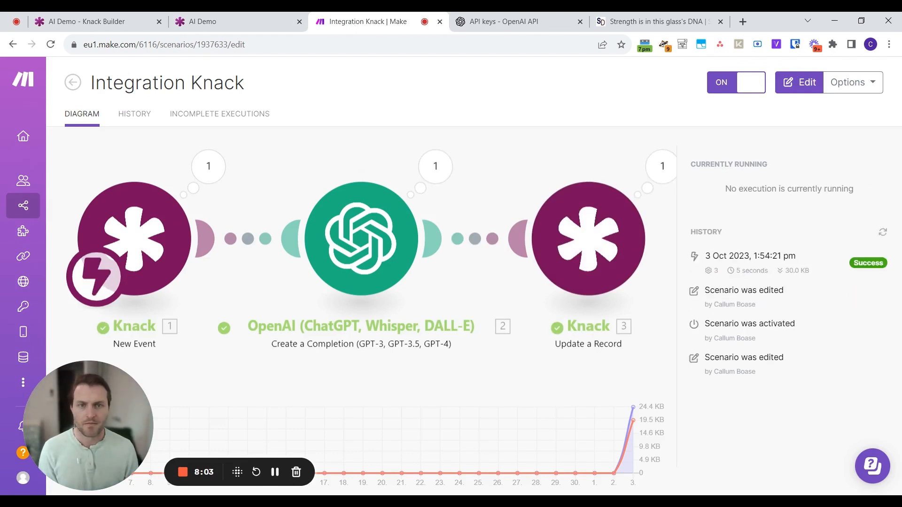
{"action": "left_click", "coordinate": [235, 21]}
{"action": "left_click", "coordinate": [324, 78]}
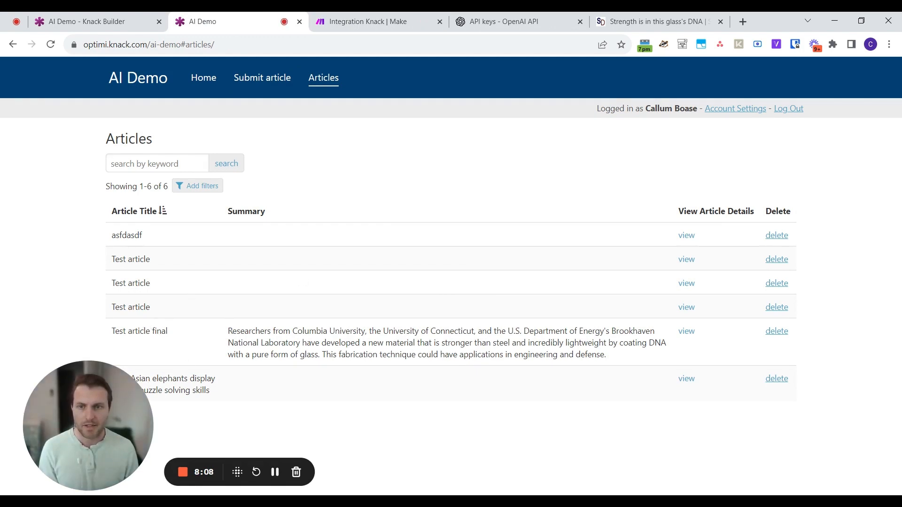
{"action": "left_click_drag", "start_coordinate": [231, 331], "coordinate": [656, 362]}
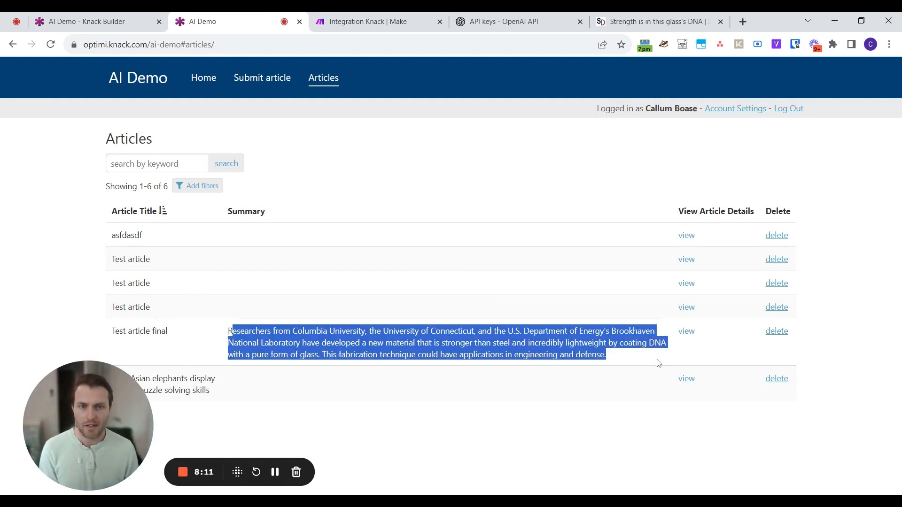
{"action": "left_click", "coordinate": [420, 184]}
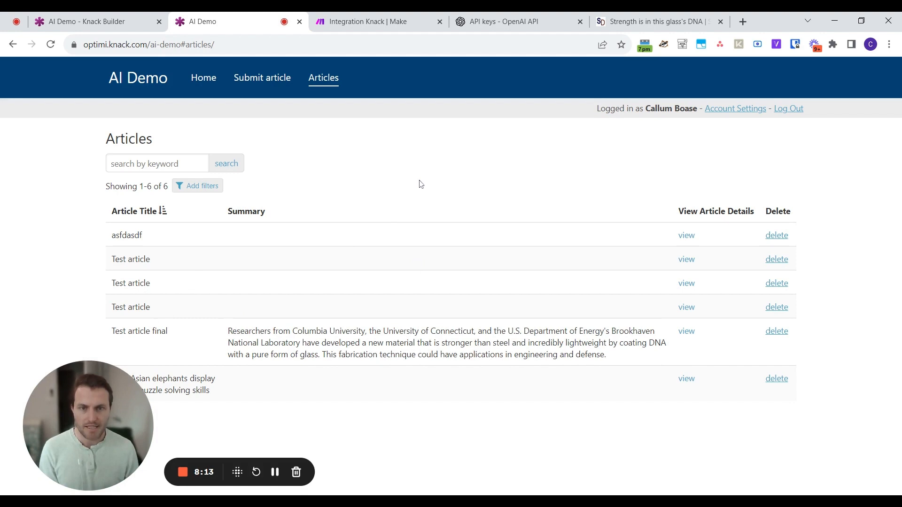